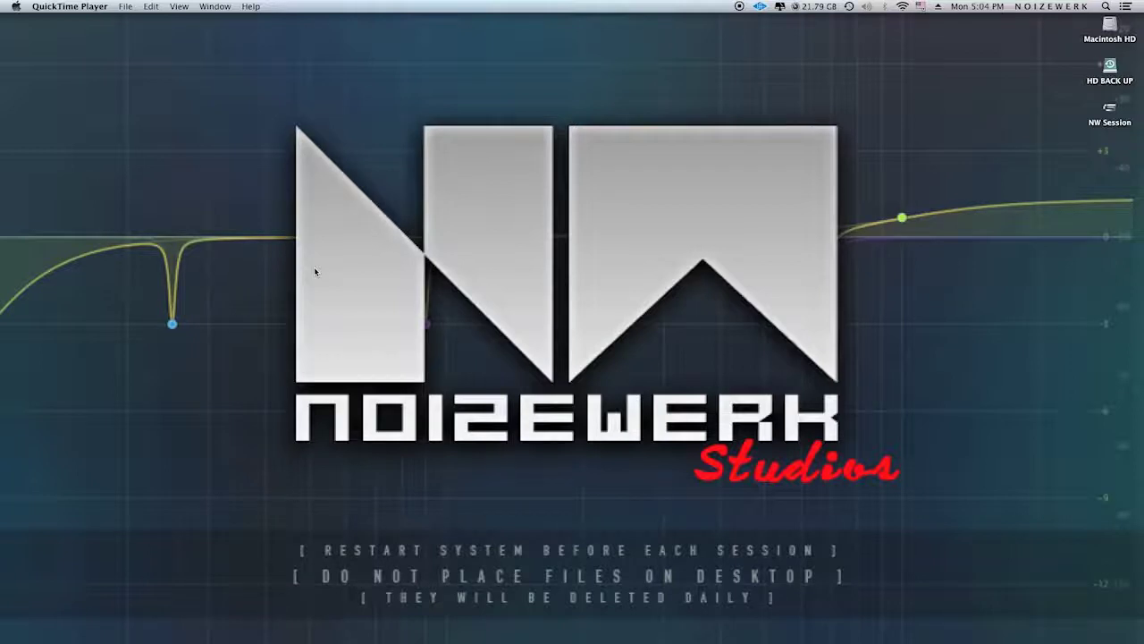
Switch from QuickTime Player to Pro Tools, showing the empty 'PT Template Create Import' Edit window
key(super+Tab)
key(super+Tab)
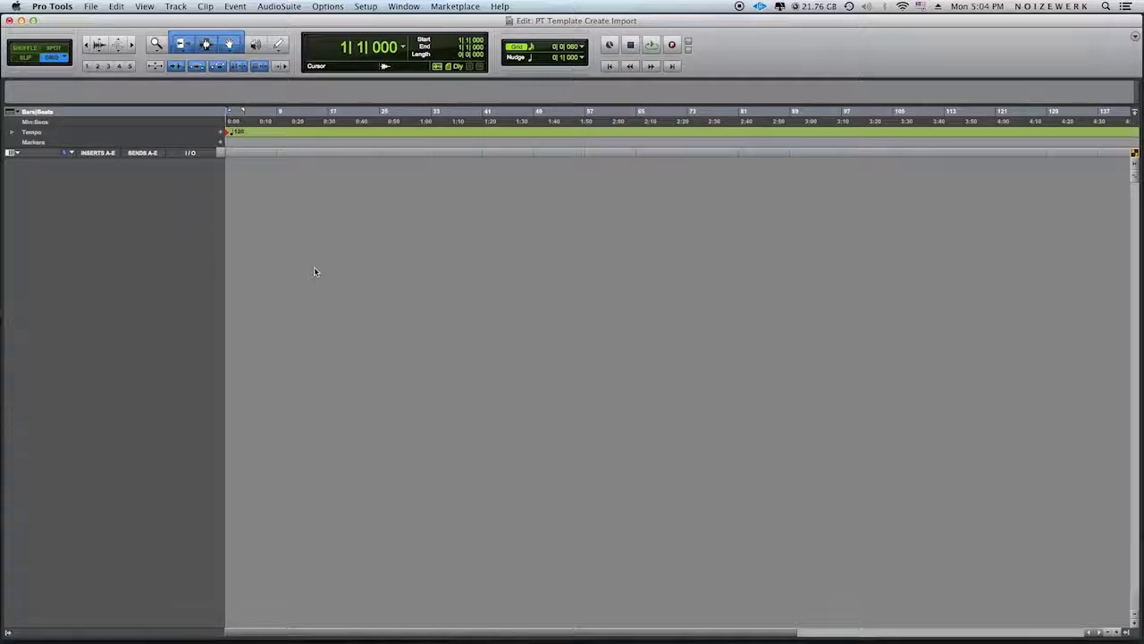
Set up the New Tracks dialog with three rows, the second being Aux Input
key(super+n)
click(621, 344)
key(super+shift+n)
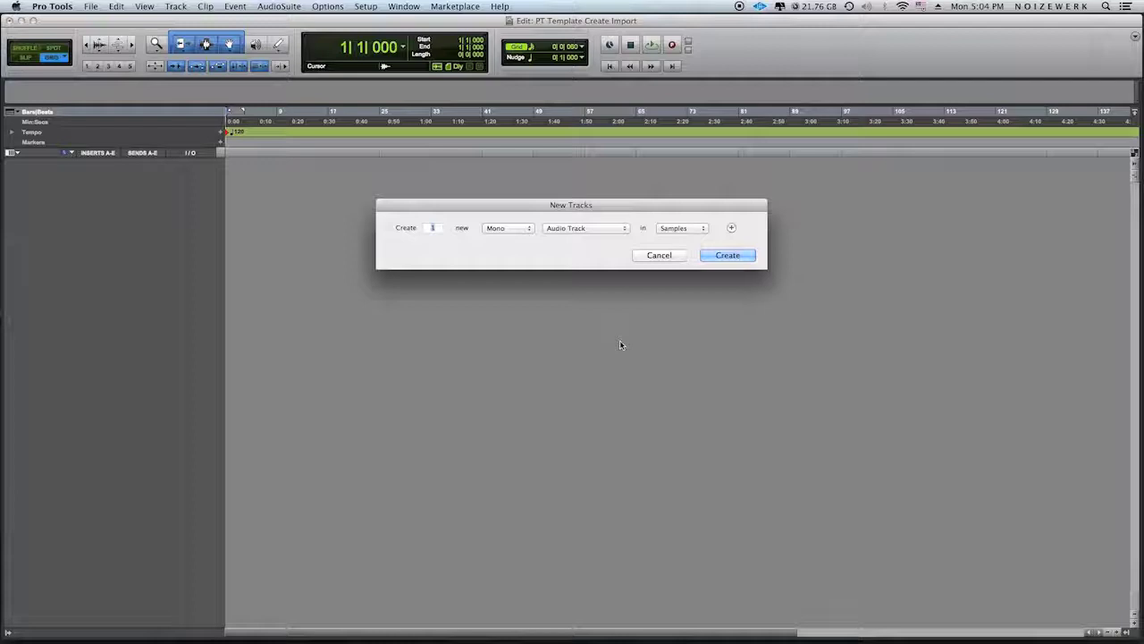
key(super+alt+Down)
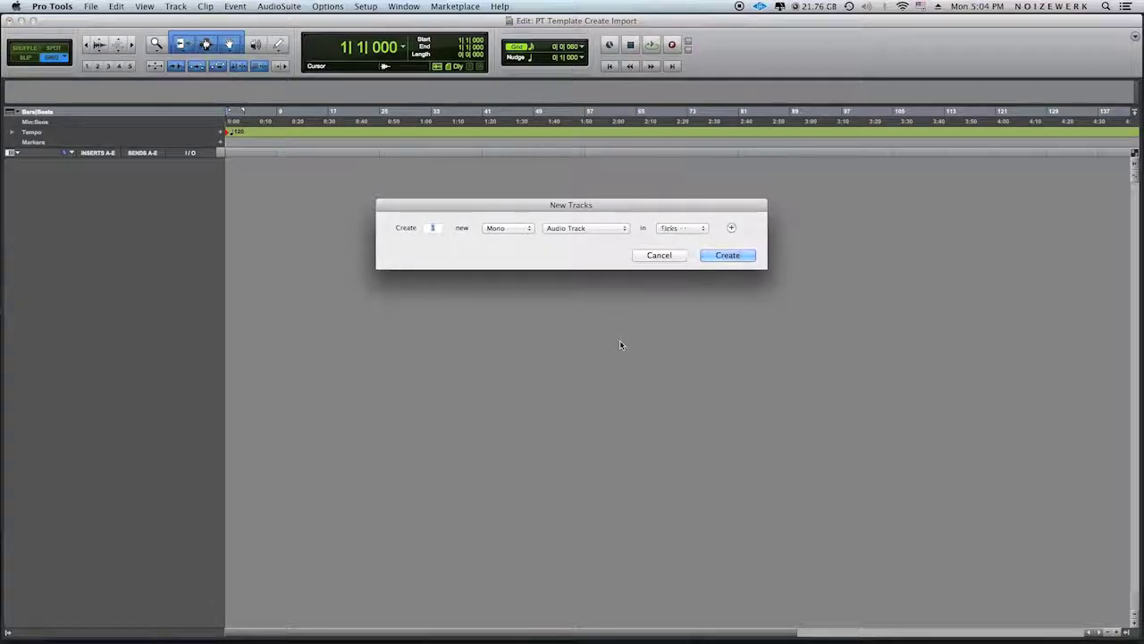
key(super+alt+Up)
key(super+shift+Down)
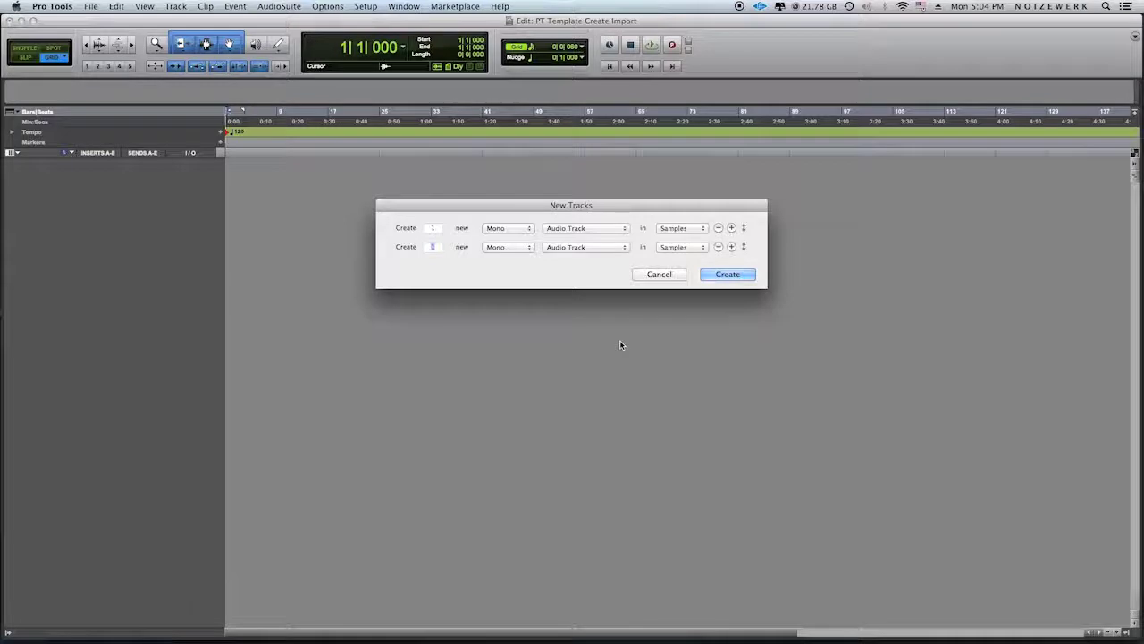
key(super+Down)
key(super+Down)
key(super+Down)
key(super+Down)
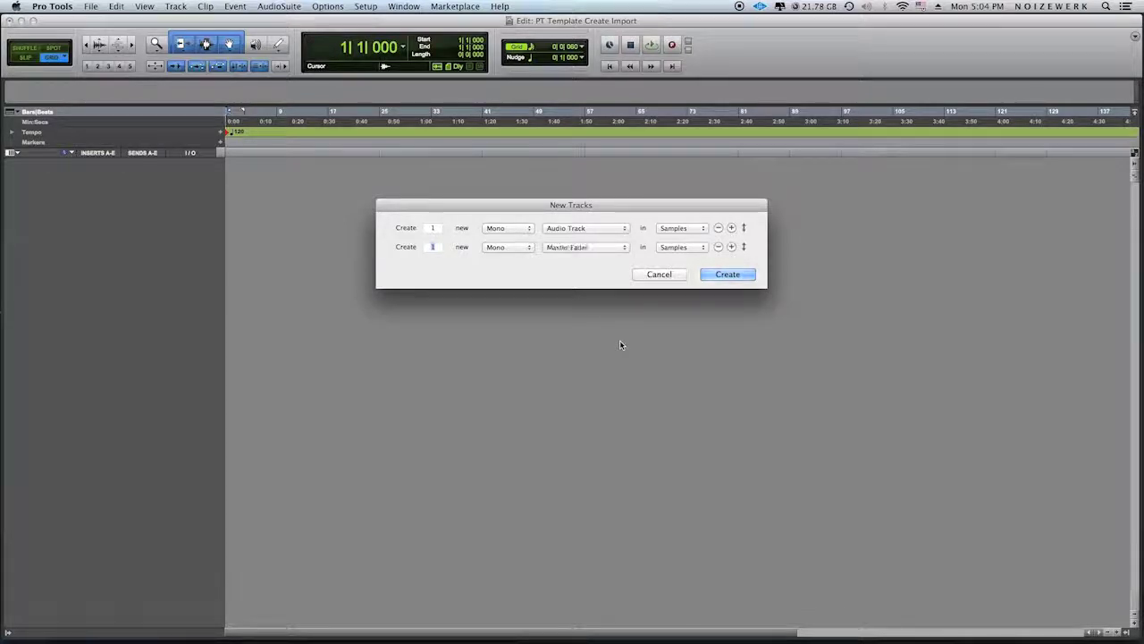
key(super+Up)
key(super+Up)
key(super+Up)
key(super+Down)
key(super+Up)
key(shift+super+Down)
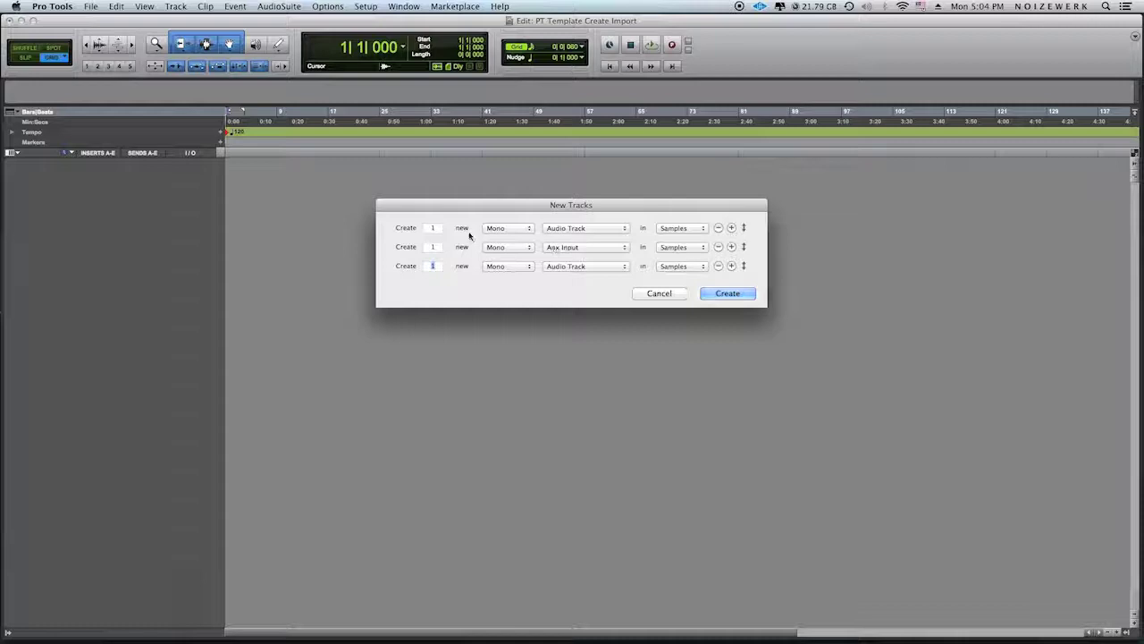
Set 4 aux inputs, make the third row a Master Fader, and remove the Audio Track row
click(433, 230)
text(4)
click(433, 246)
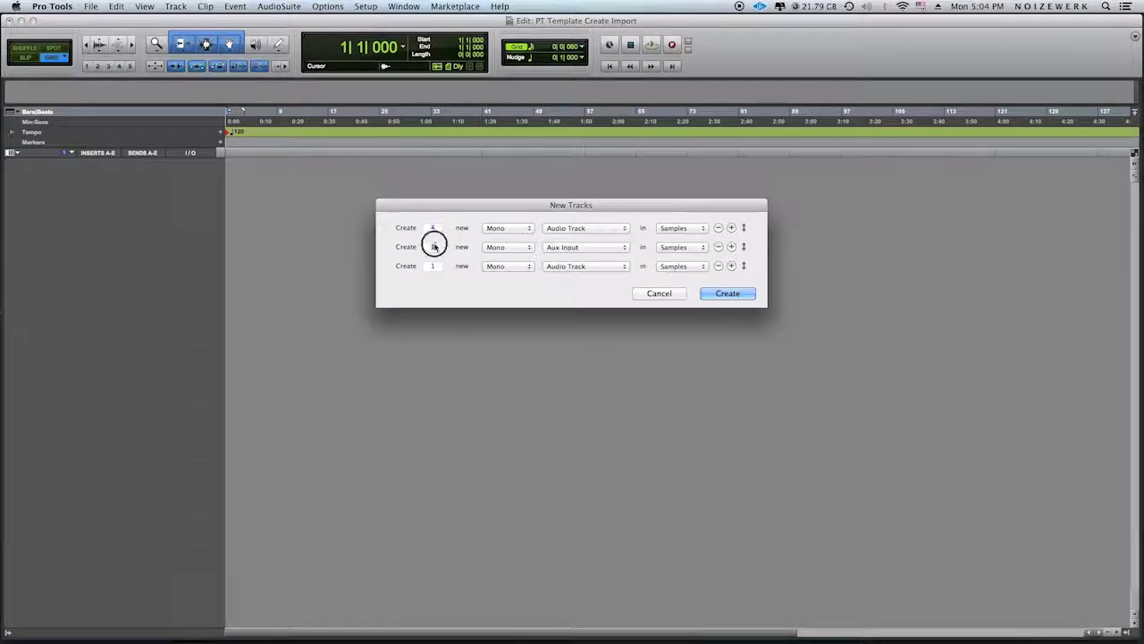
text(4)
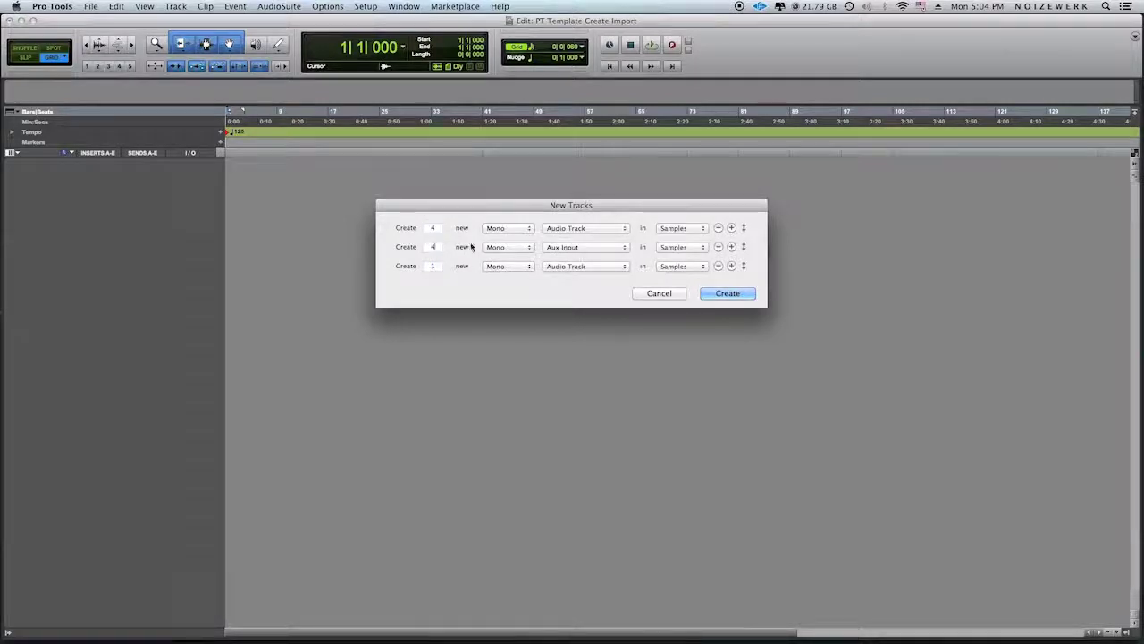
click(583, 268)
click(576, 286)
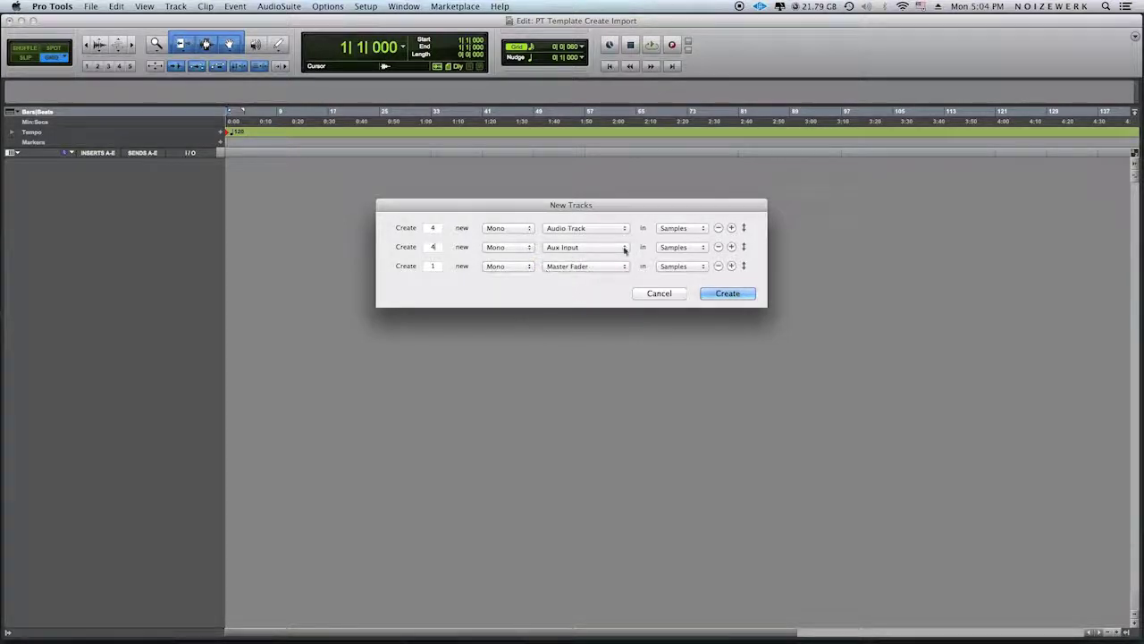
click(718, 228)
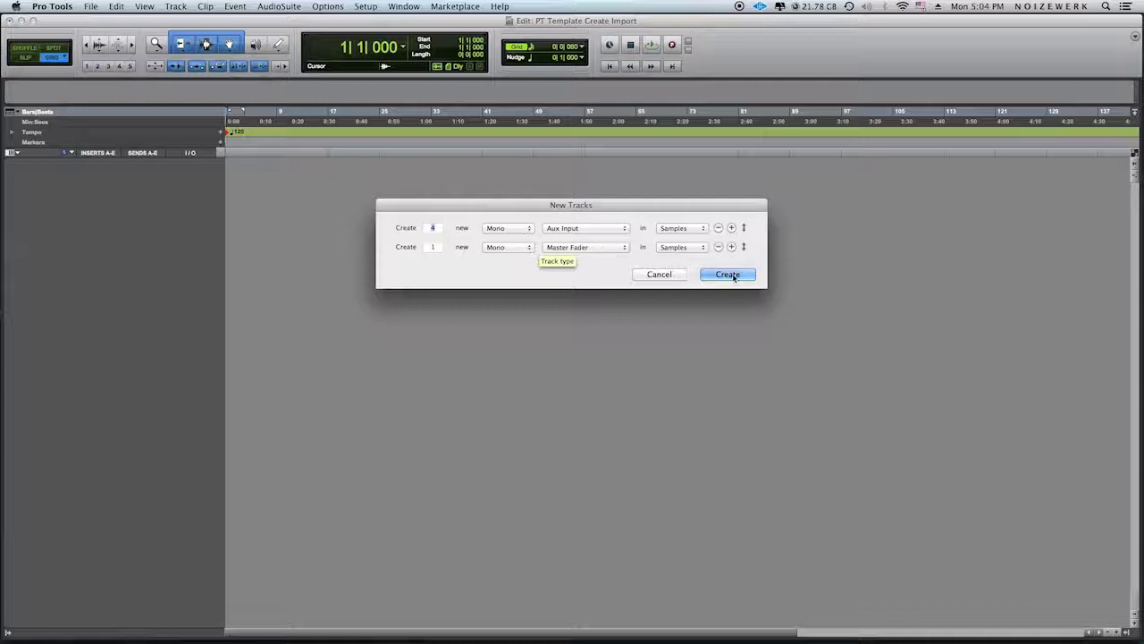
Make the aux inputs and master fader stereo and create the tracks
click(506, 228)
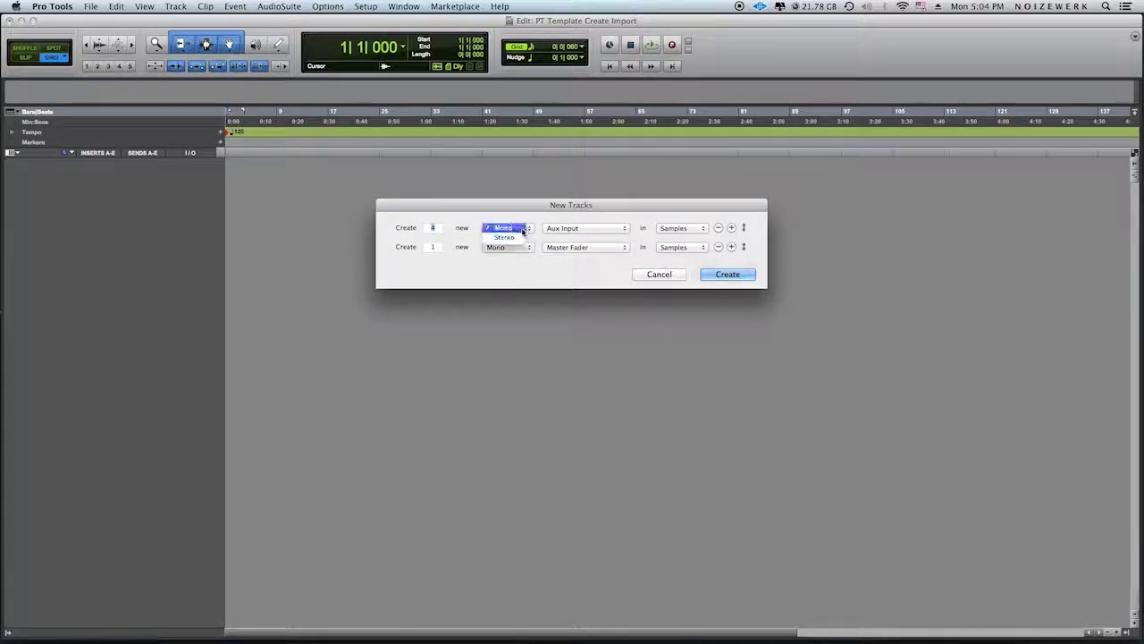
click(517, 237)
click(506, 247)
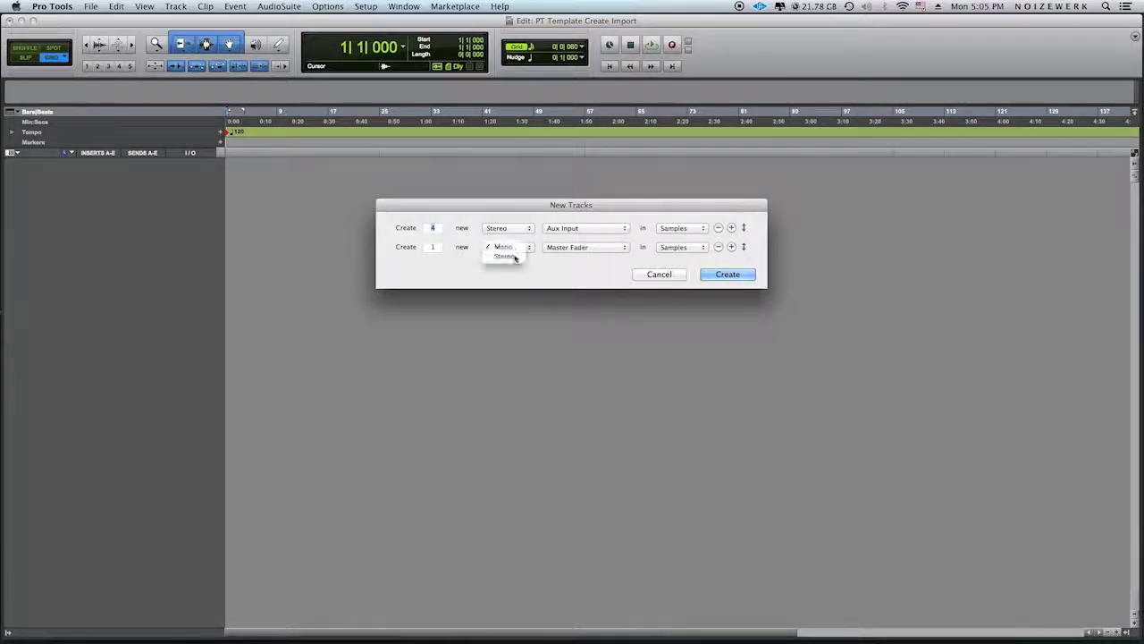
click(506, 256)
click(726, 272)
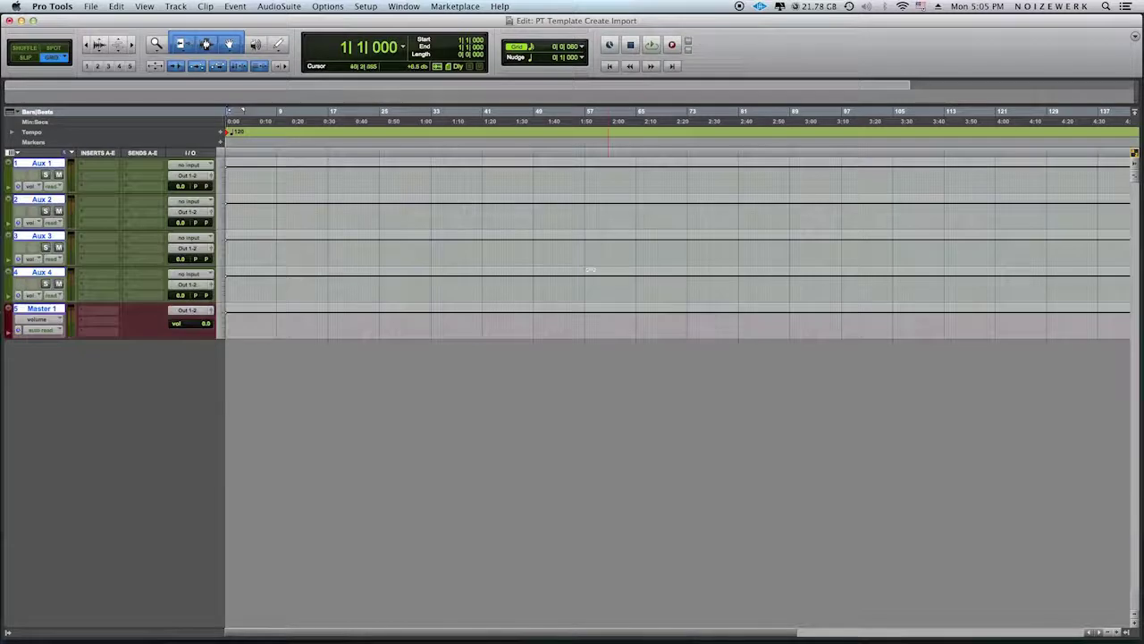
Rename Aux 1–3 to REVERB, 1/4 Delay and 1/2 Delay
click(41, 274)
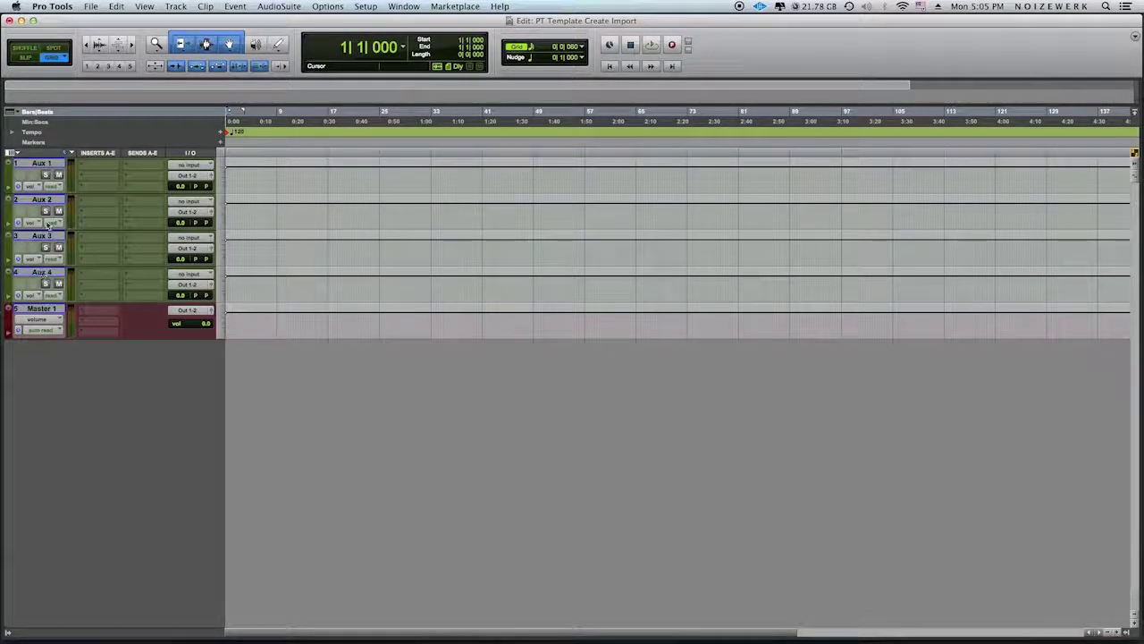
click(49, 310)
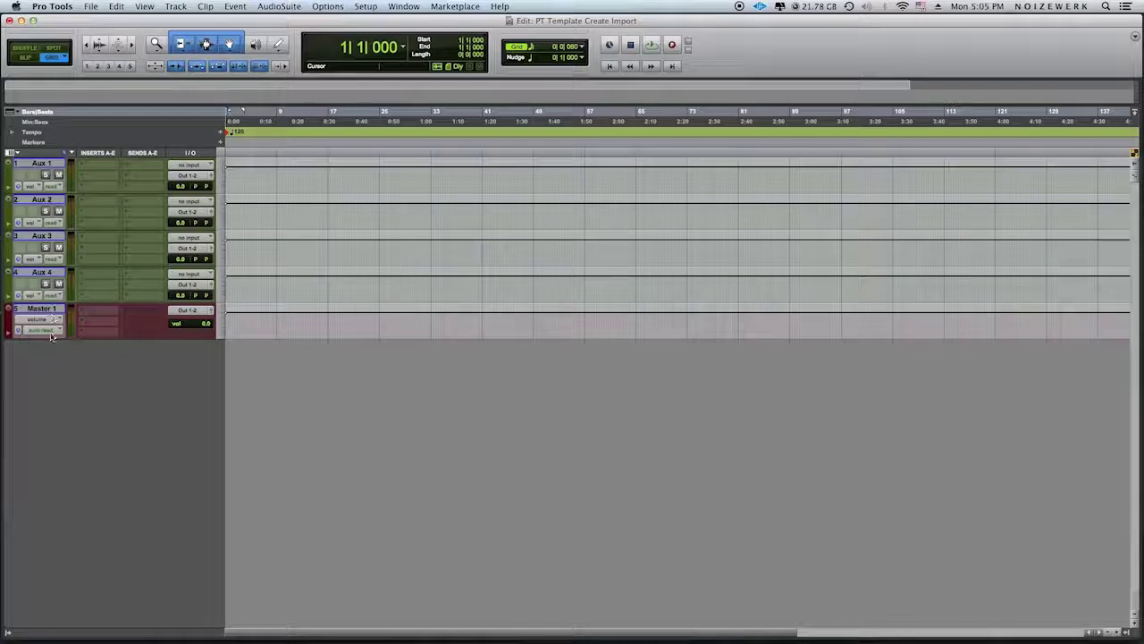
click(38, 163)
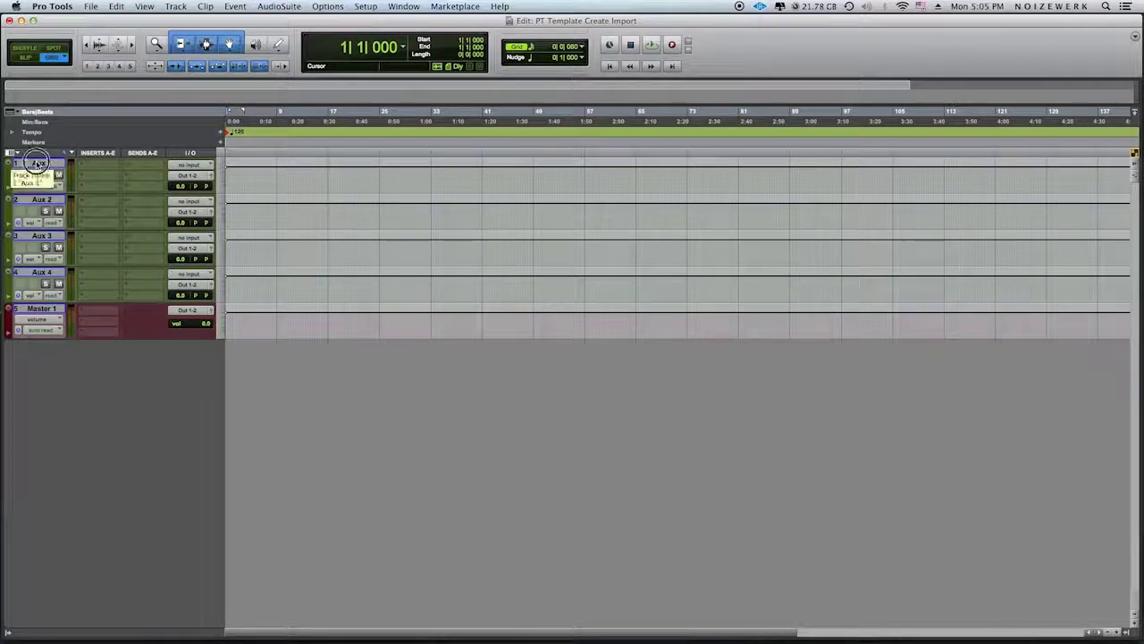
double_click(38, 163)
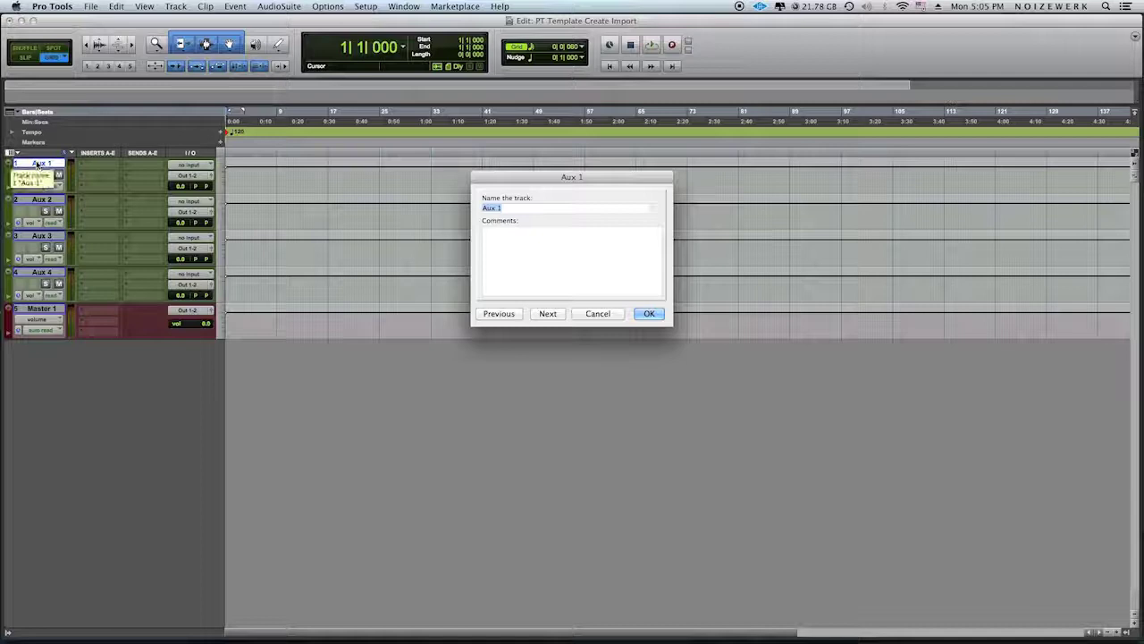
text(REVER)
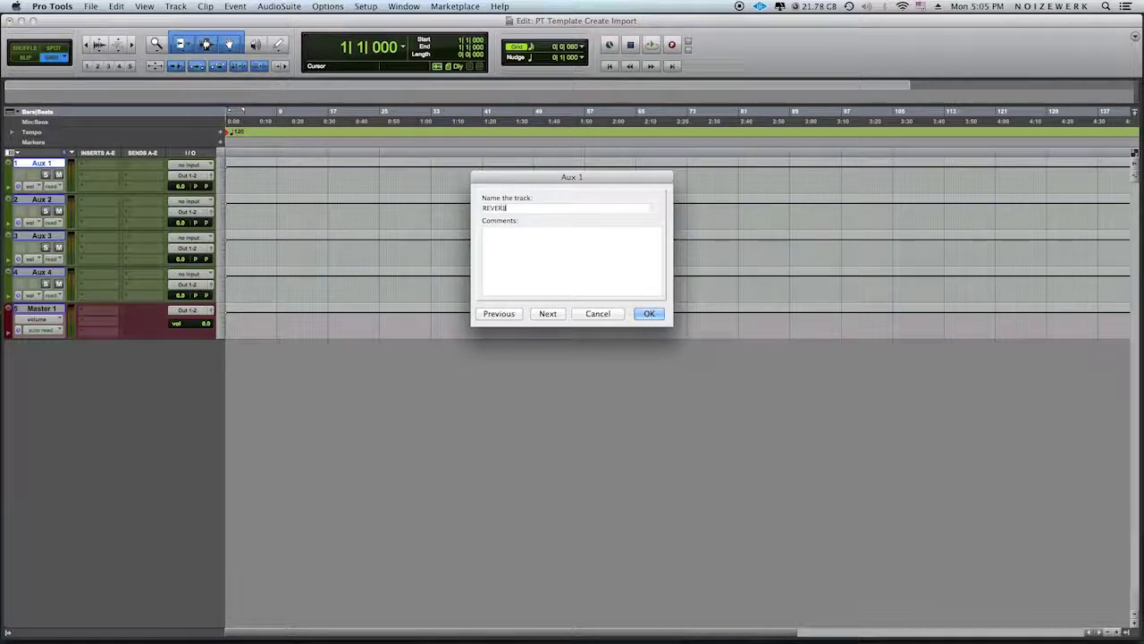
text(B)
key(super+Right)
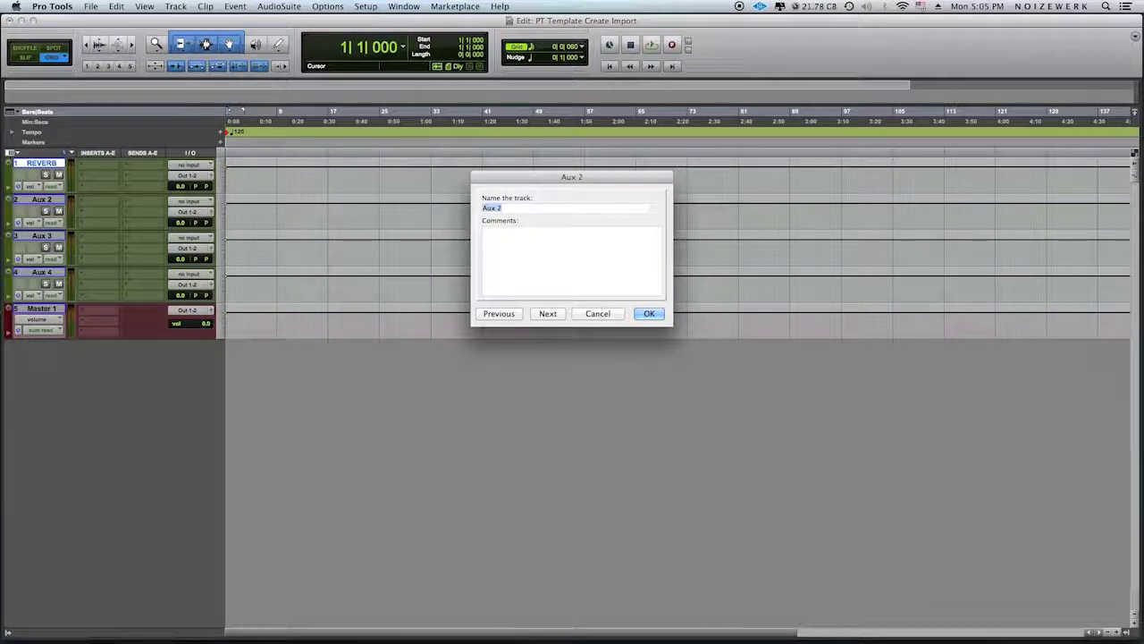
text(D)
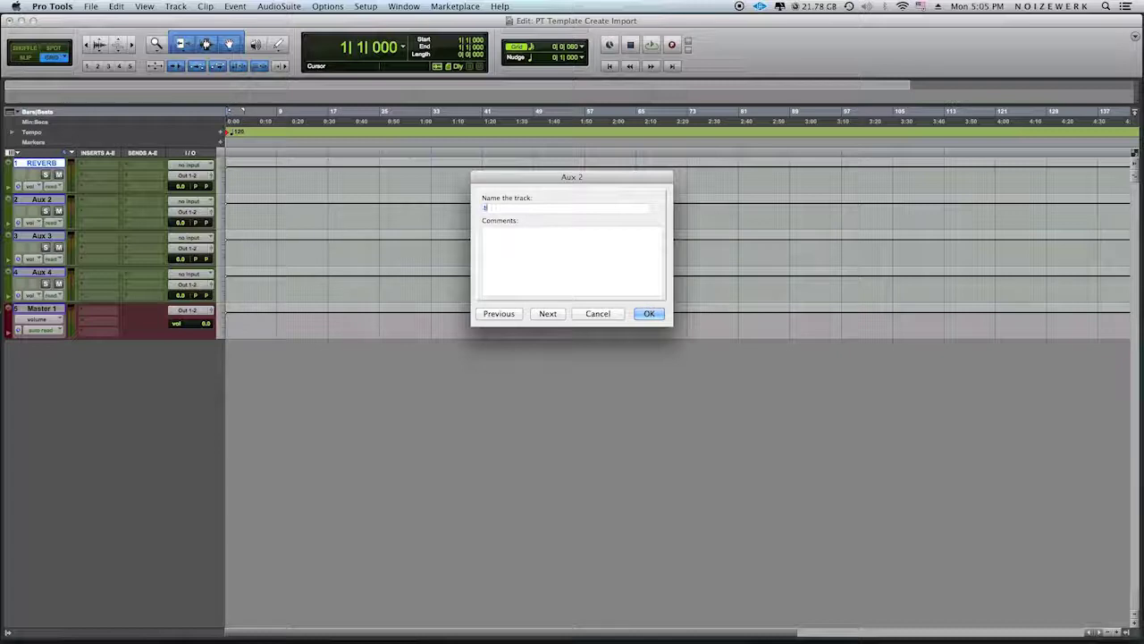
text(/4)
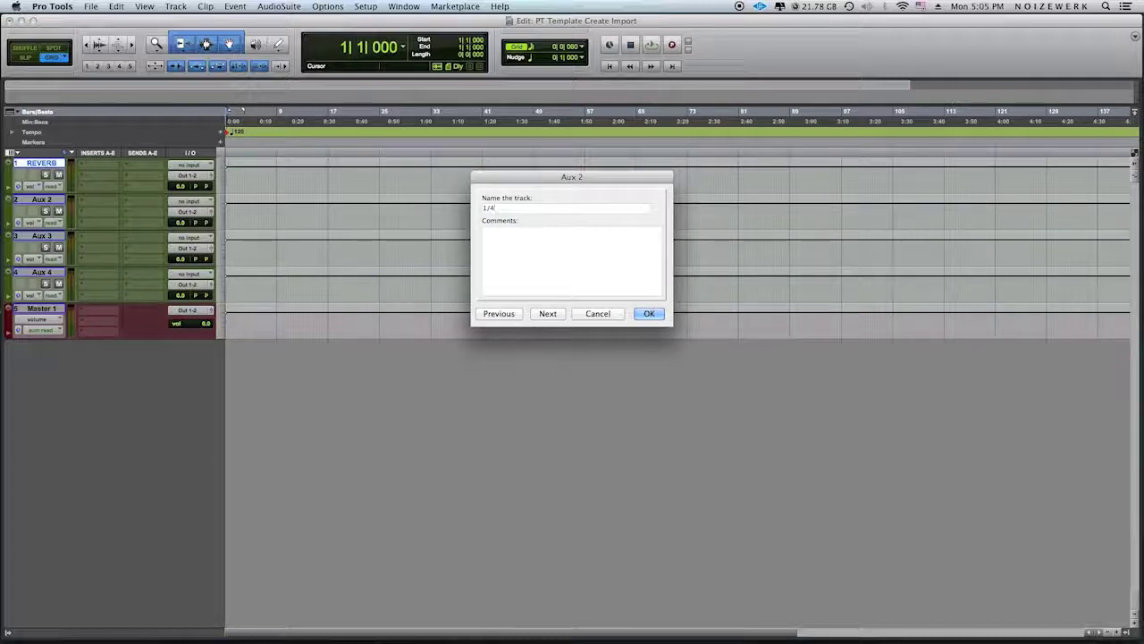
text( Del)
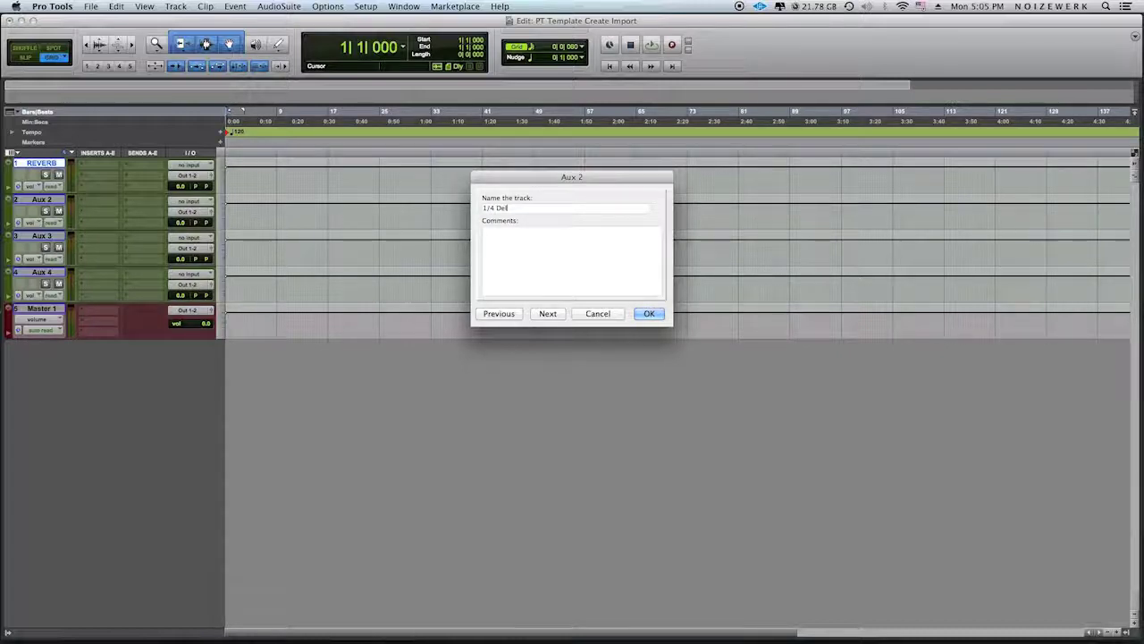
text(ay)
key(super+Right)
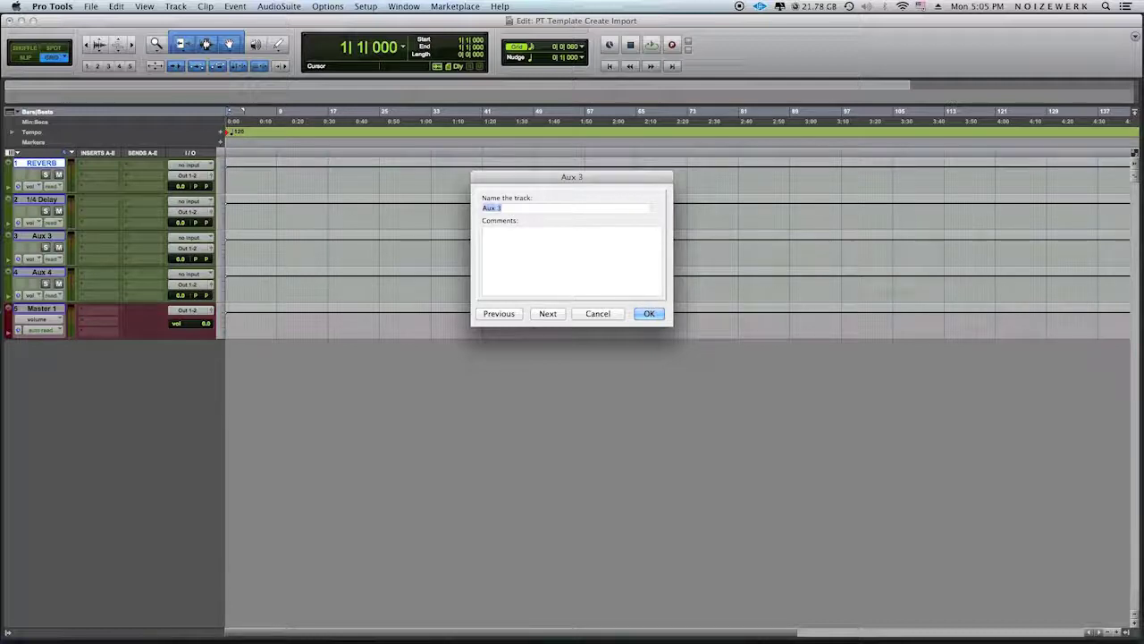
text(1/2 Delay)
key(super+Right)
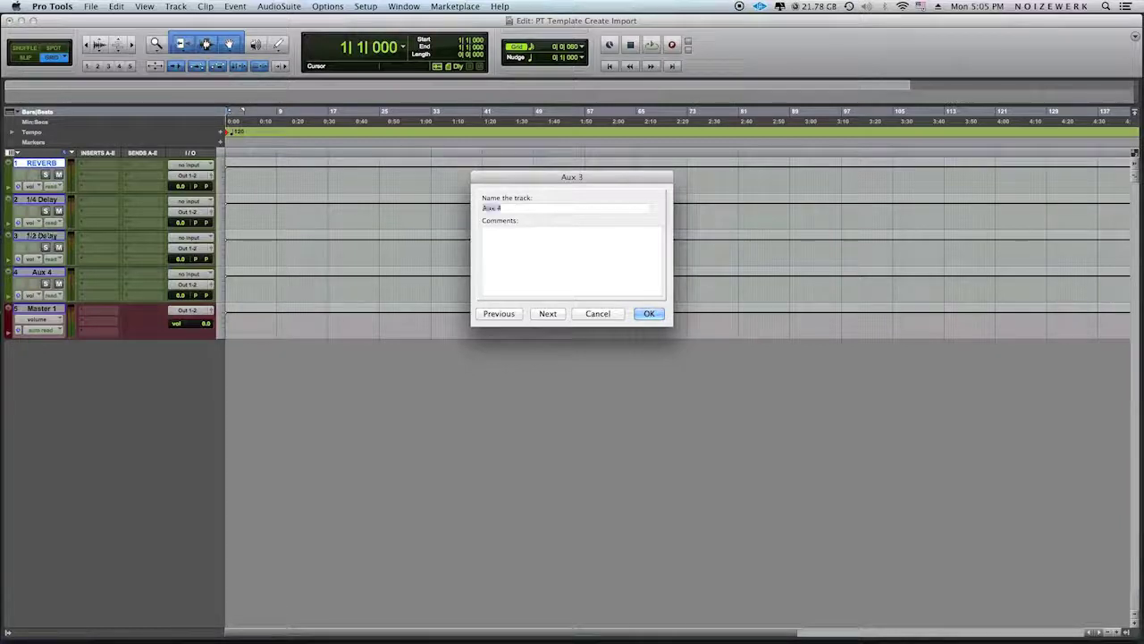
Rename Aux 4 to Plate and the master track to Master Bus
text(F)
text(late)
key(super+Right)
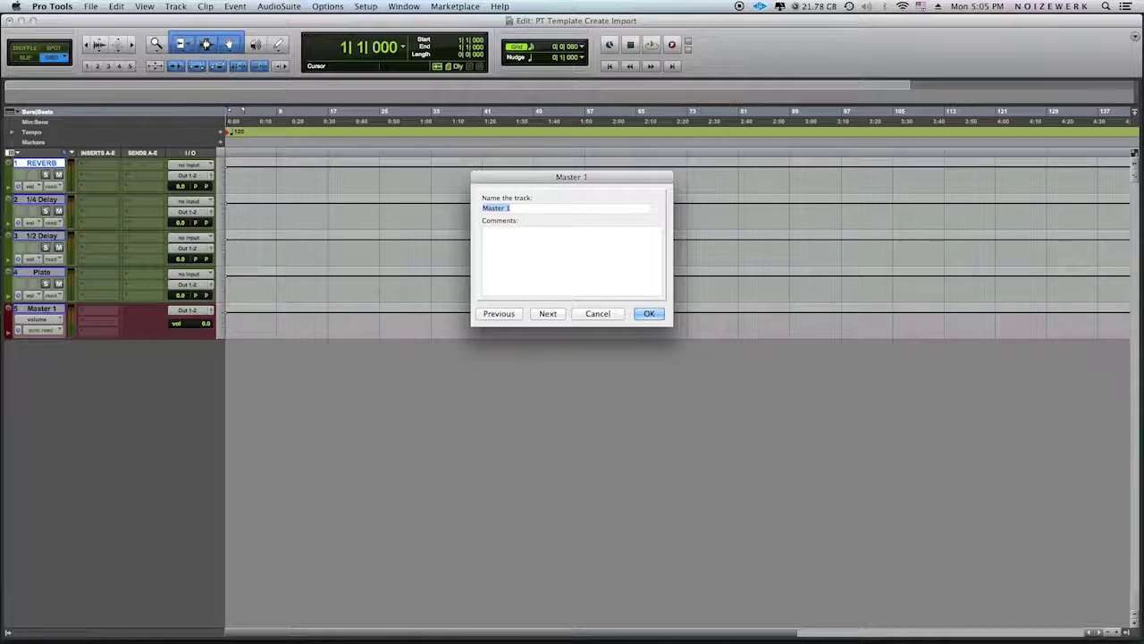
text(M)
text(S)
key(BackSpace)
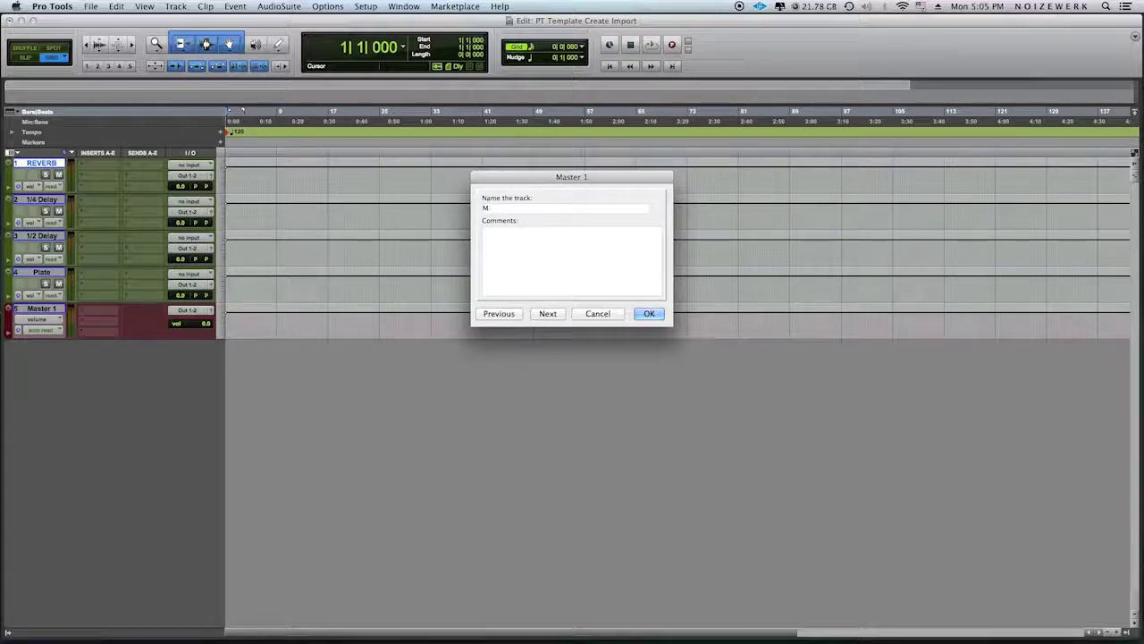
text(Master Bus)
key(BackSpace)
key(BackSpace)
key(BackSpace)
key(BackSpace)
text(Bus)
key(Return)
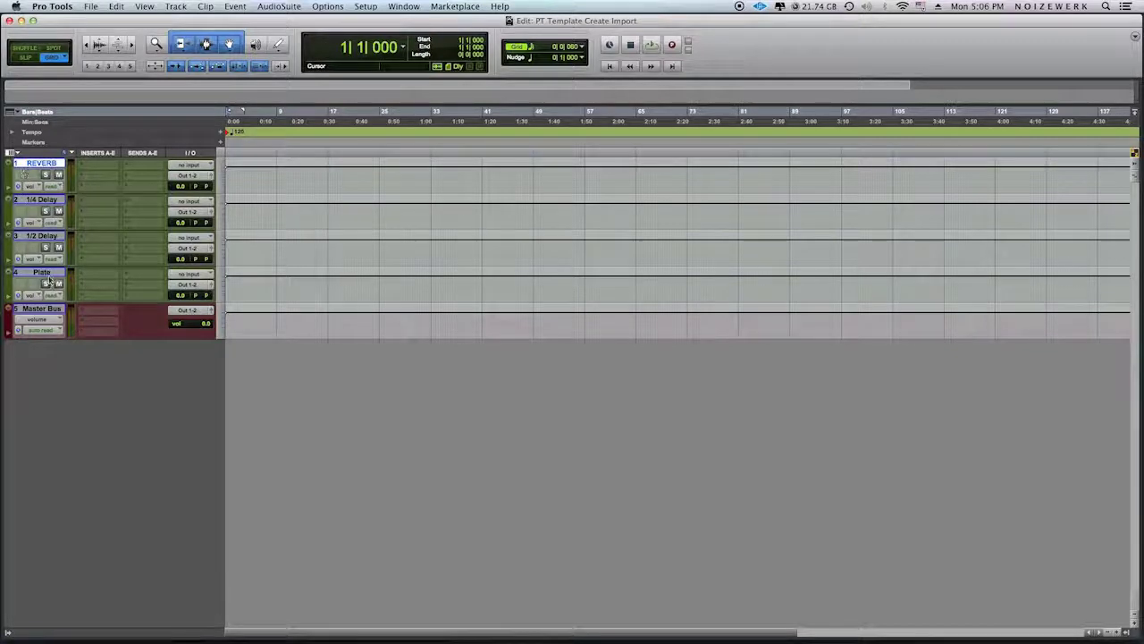
Colour the four aux tracks light blue in the Color Palette and save the session
shift+click(18, 177)
double_click(7, 183)
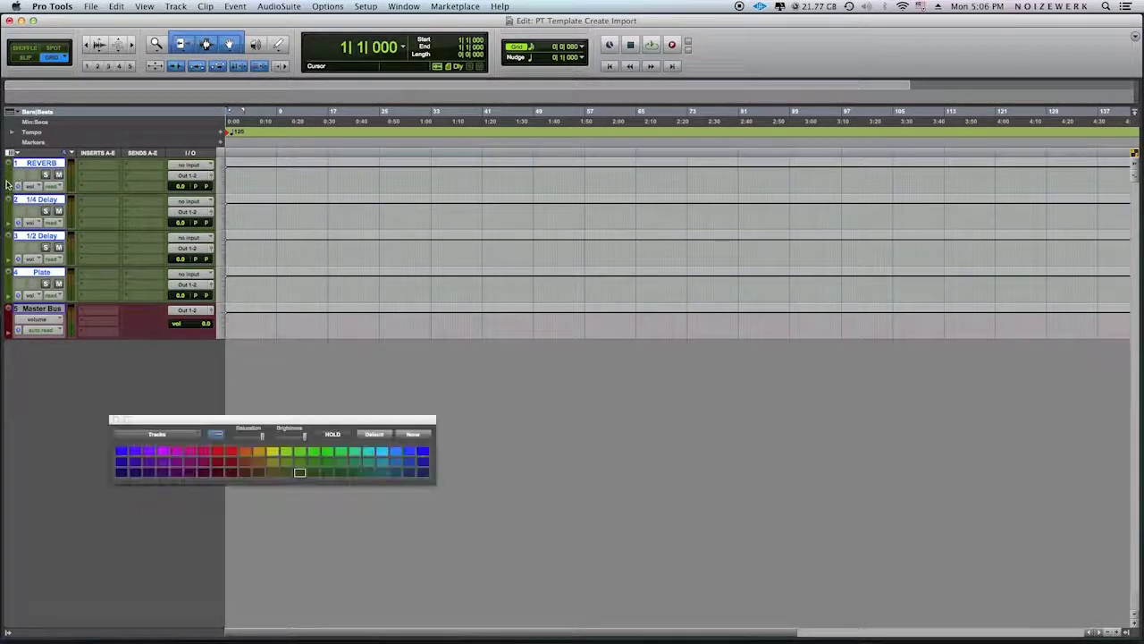
click(383, 454)
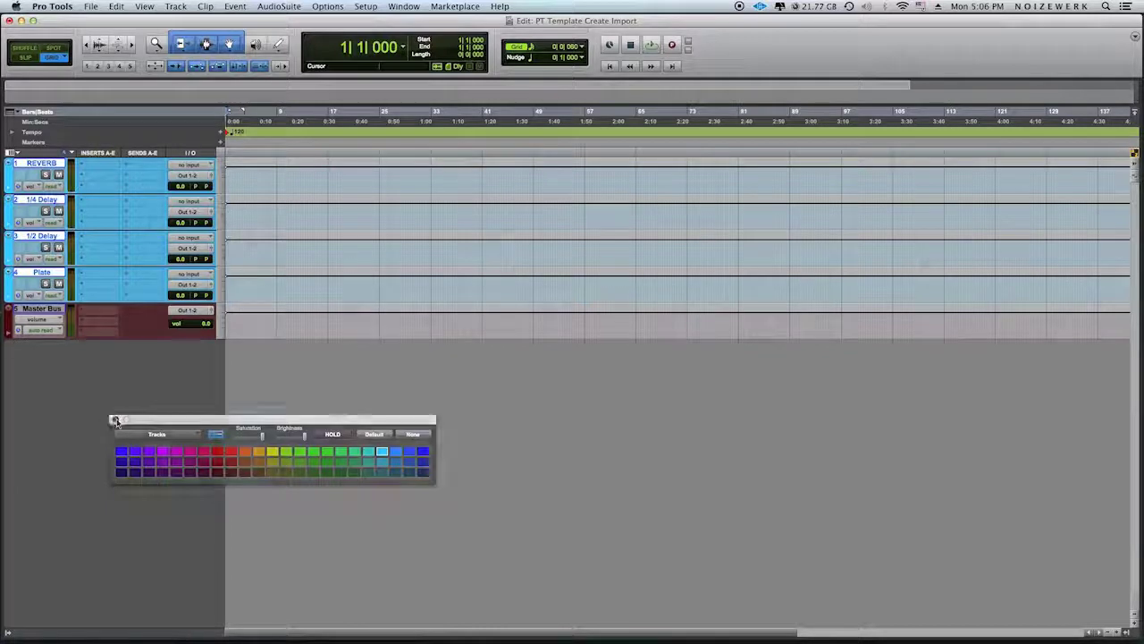
click(115, 421)
click(158, 349)
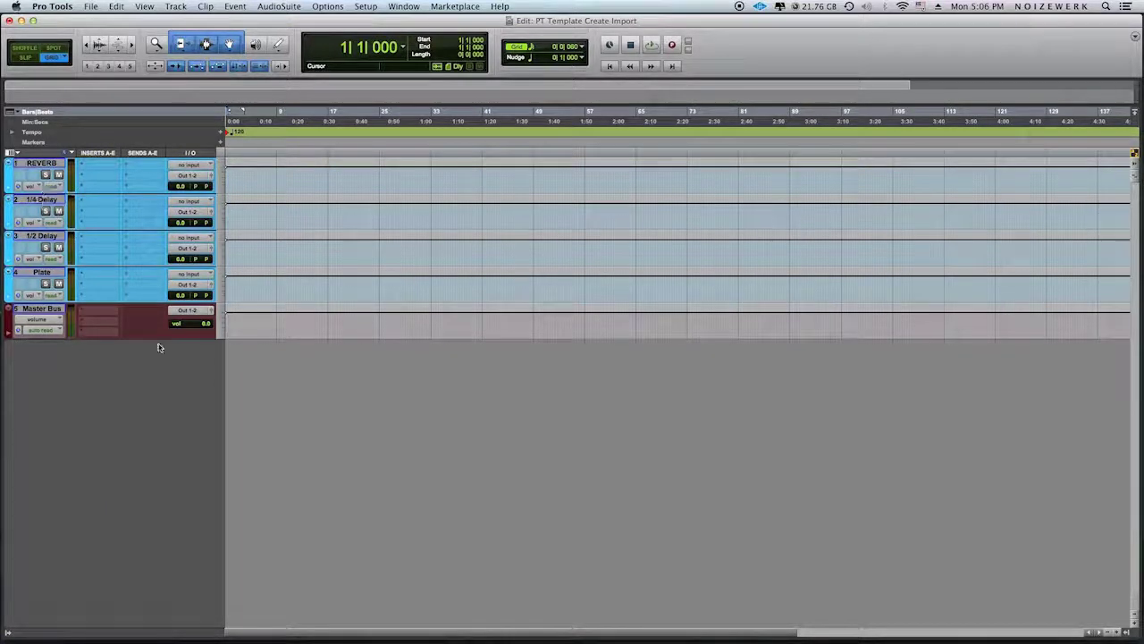
key(super+s)
Close the template session and start a new blank BWF 16-bit 44.1 kHz session
key(super+shift+w)
key(super+n)
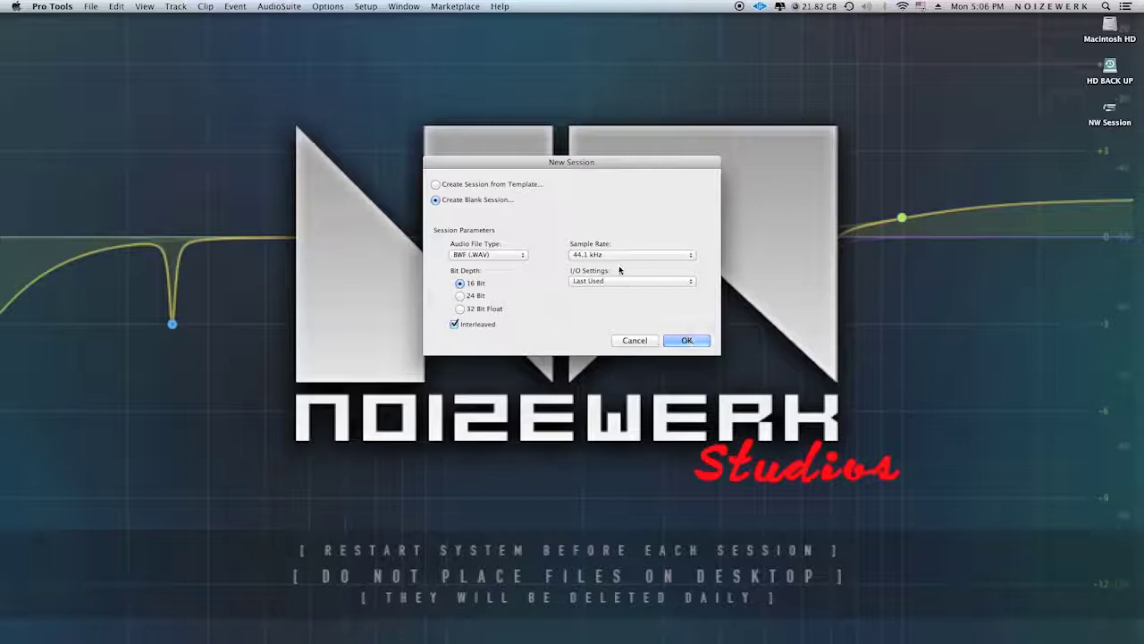
click(685, 340)
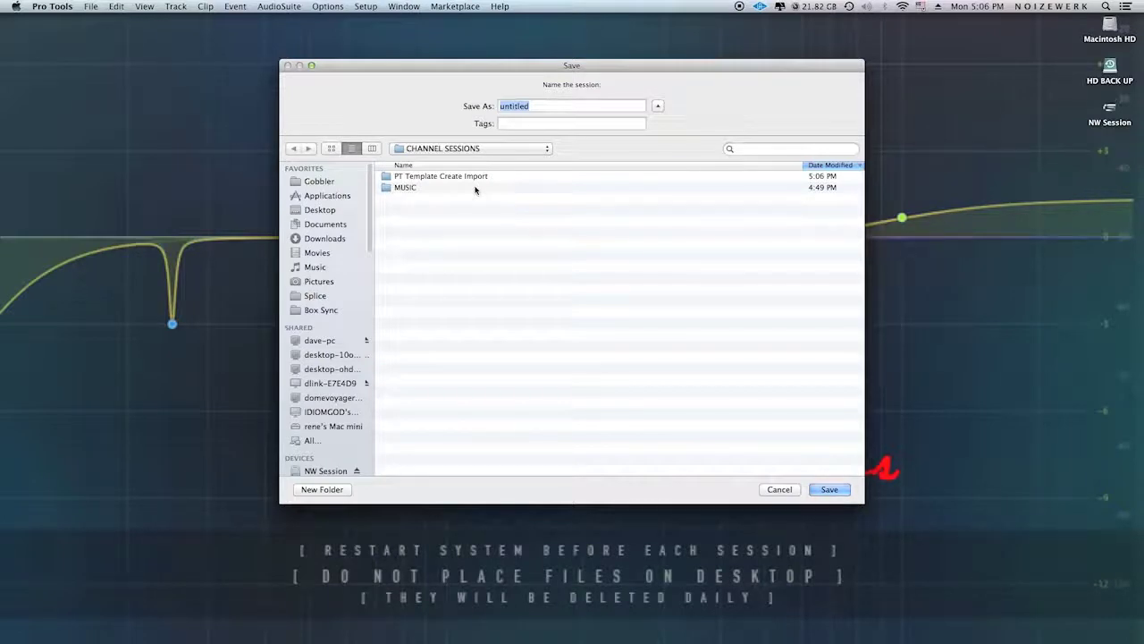
Save the new session as 'PT Import' in the CHANNEL SESSIONS folder
text(P)
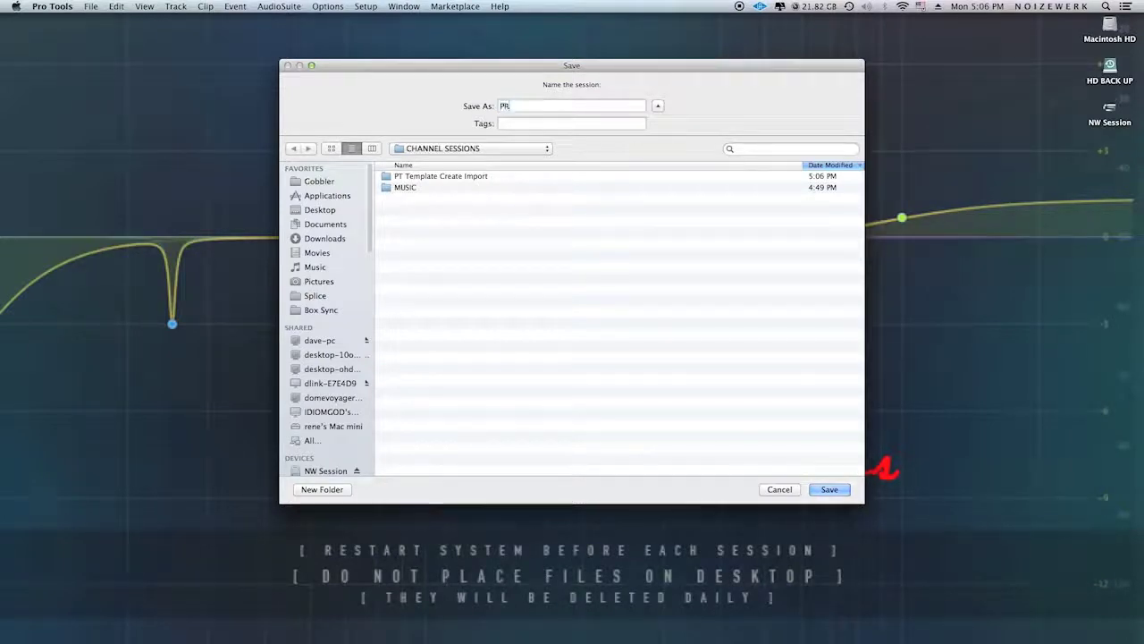
text(T IM)
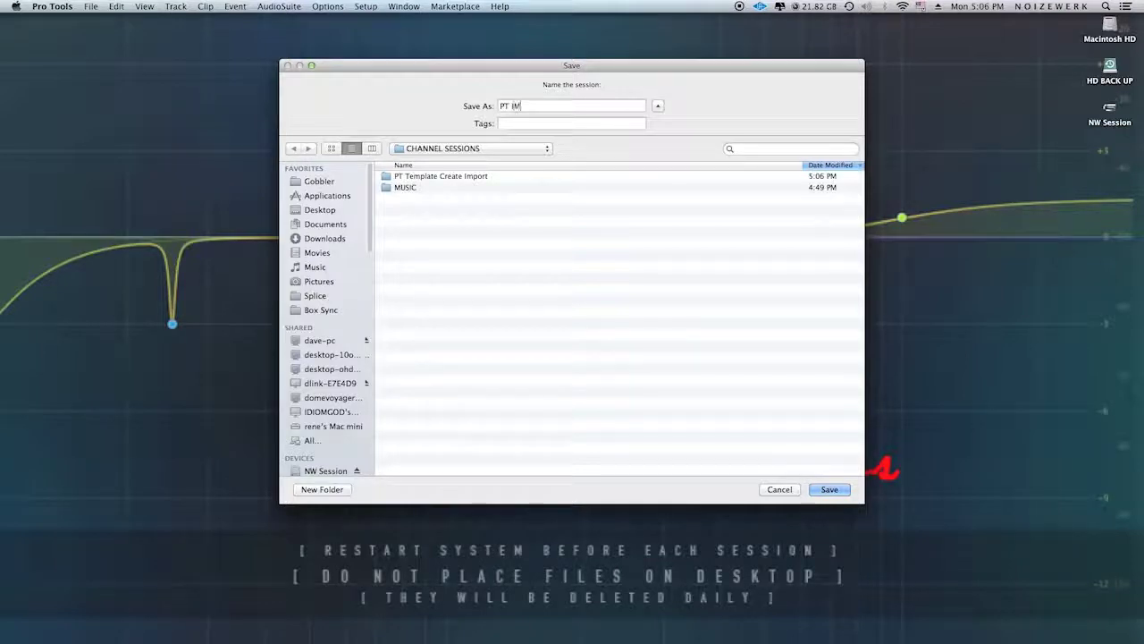
key(BackSpace)
text(mport)
key(Return)
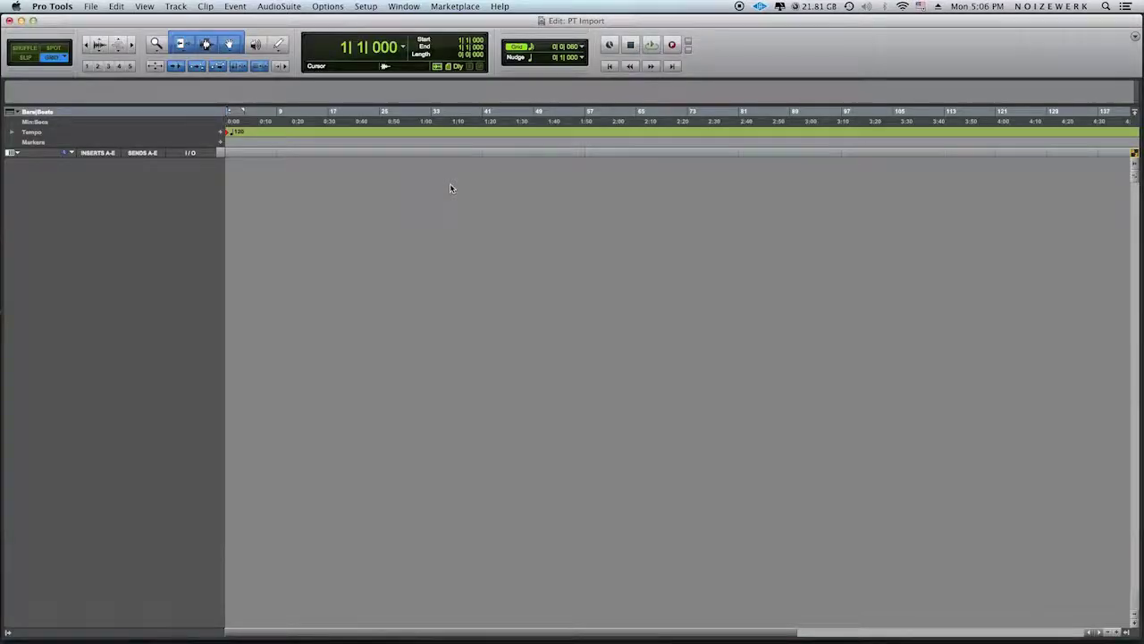
In the Mix window, create four new mono audio tracks
key(super+equal)
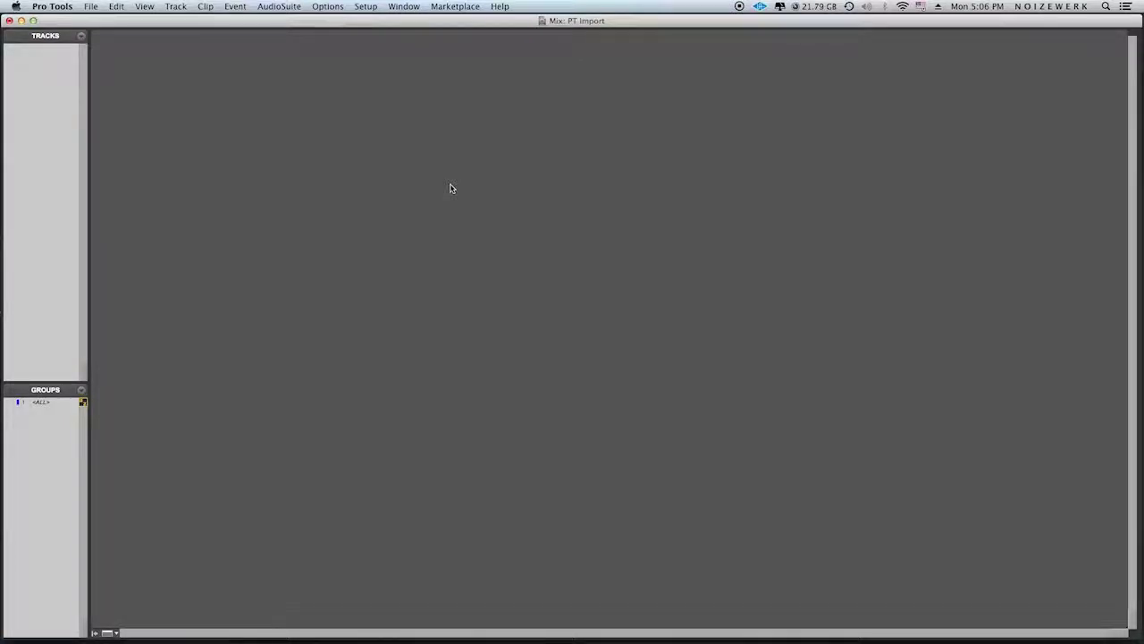
key(super+shift+n)
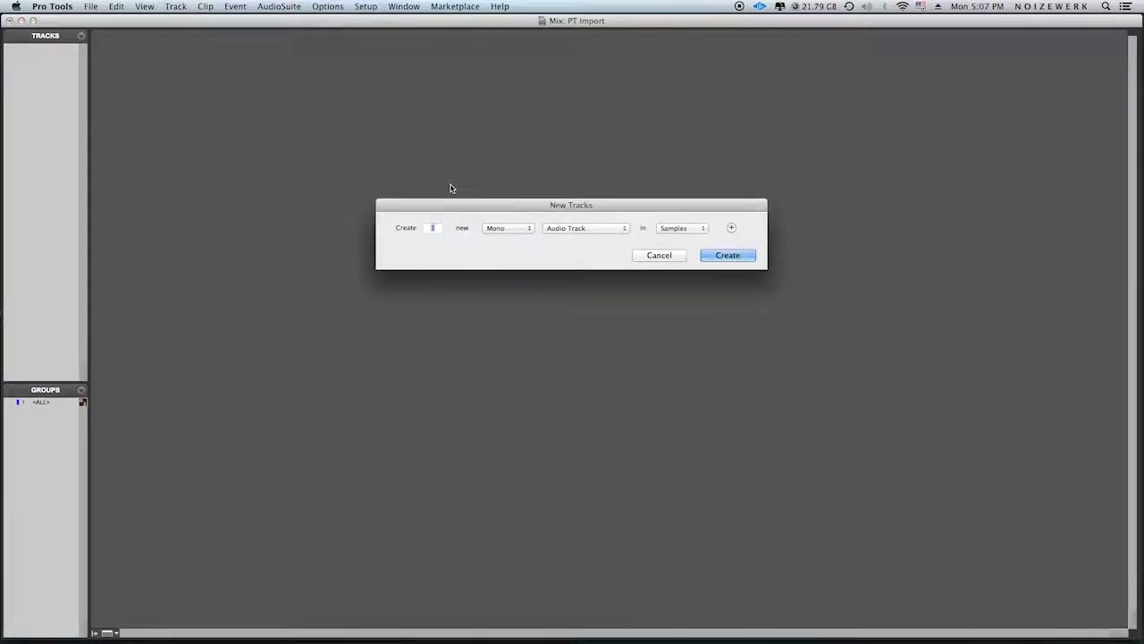
text(4)
key(Return)
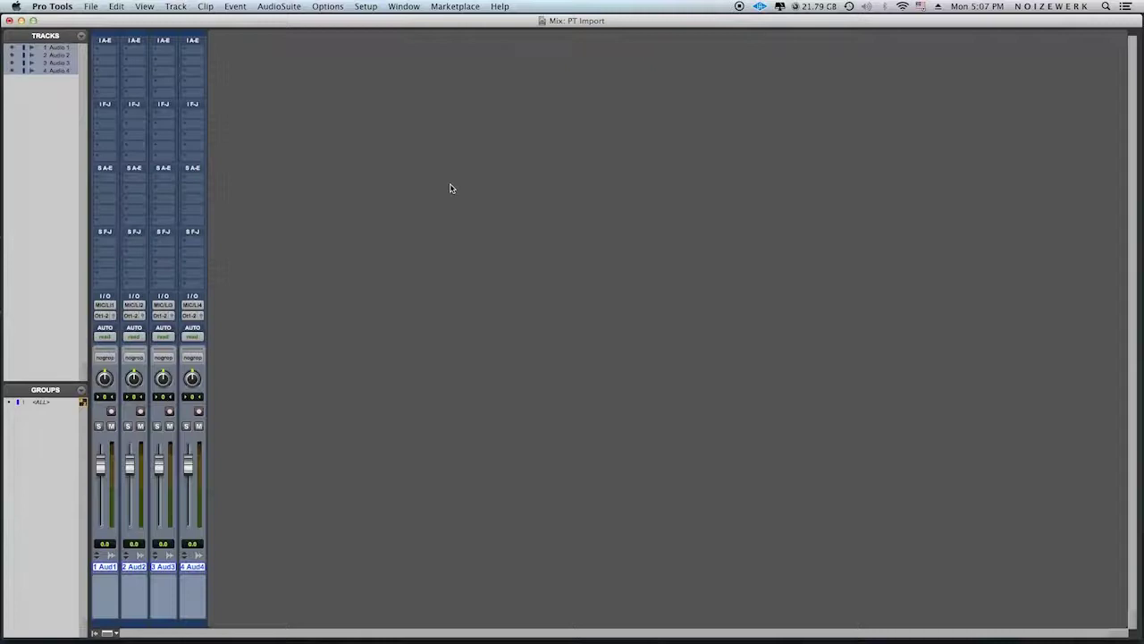
Rename the four new tracks Vox 1, Vox 2, Vox 3 and Vox 4
double_click(102, 567)
text(V)
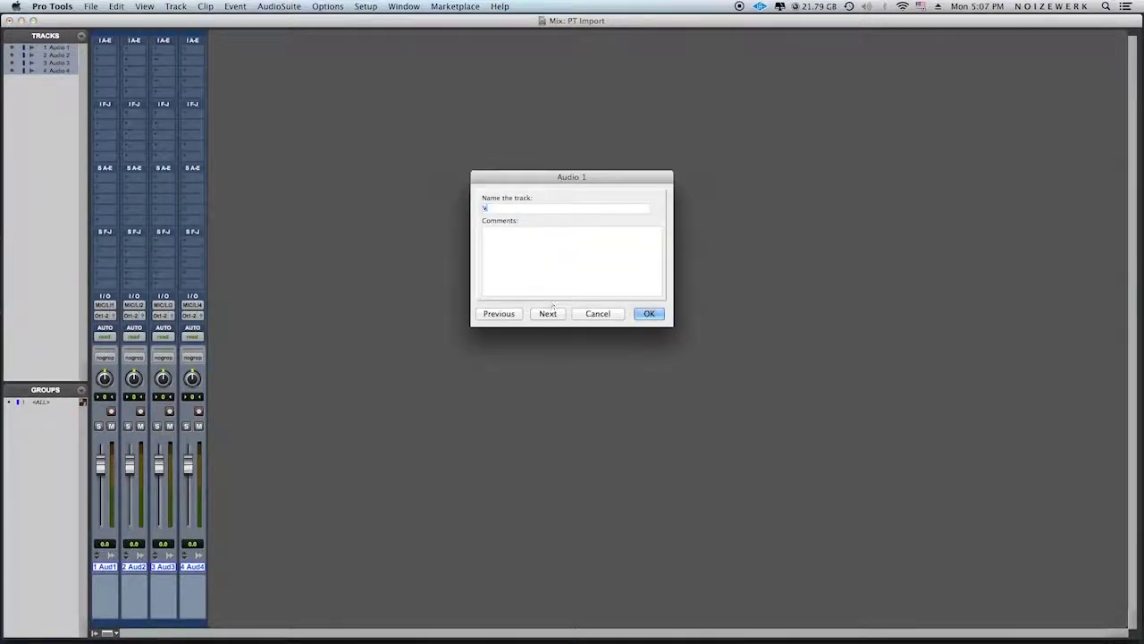
text(ox 1)
drag(505, 207, 467, 206)
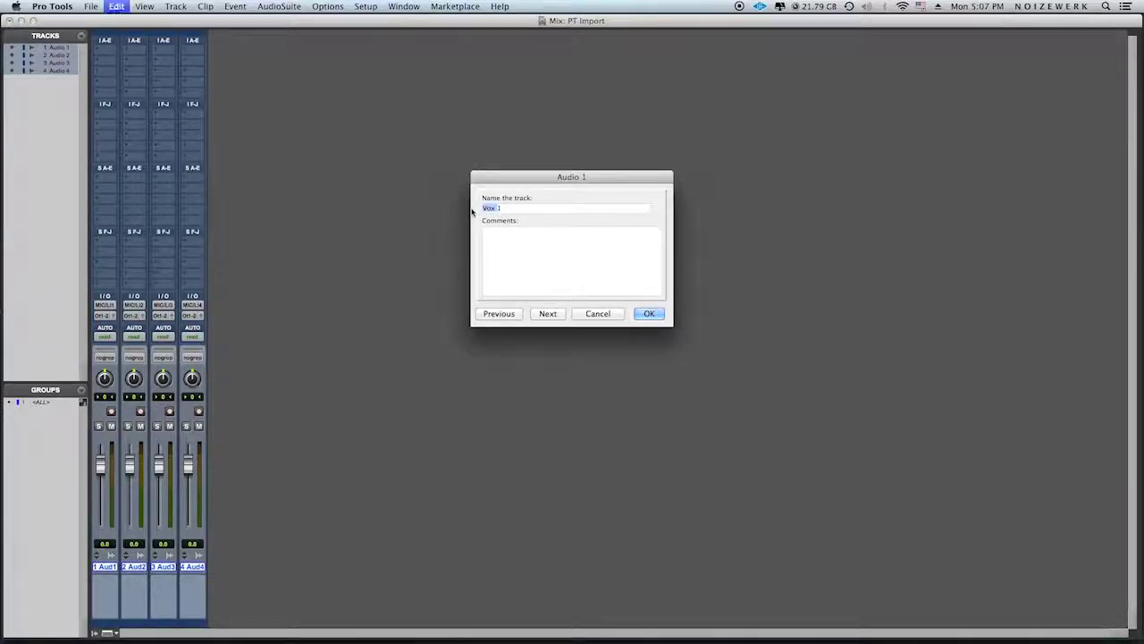
key(super+Right)
text(Vox 2)
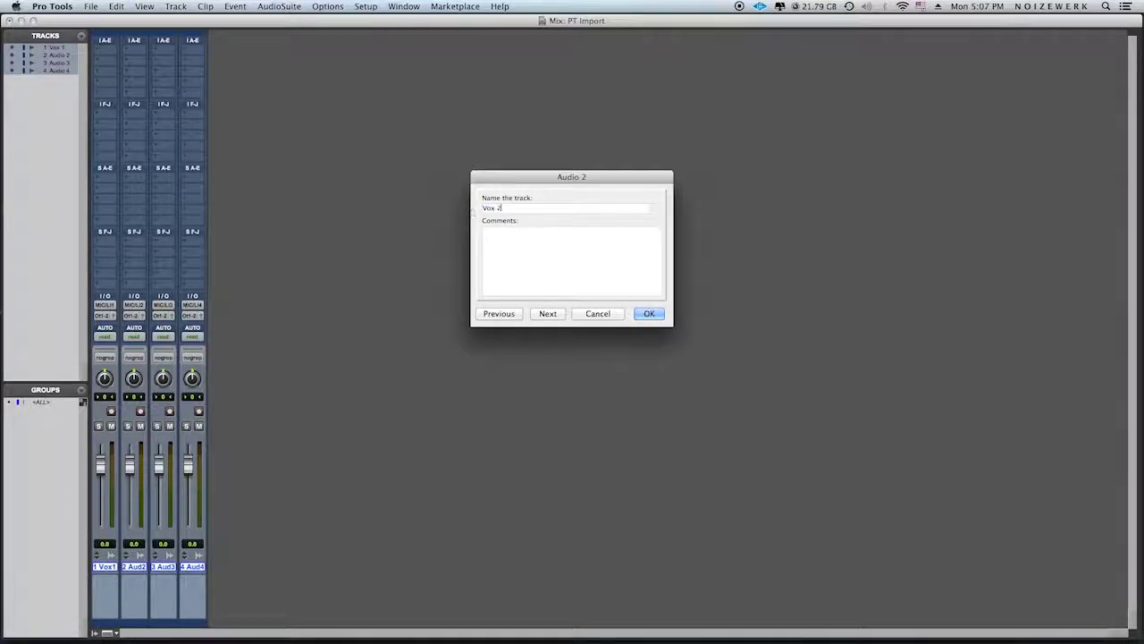
key(super+Right)
text(Vox 3)
key(super+Right)
text(Vox)
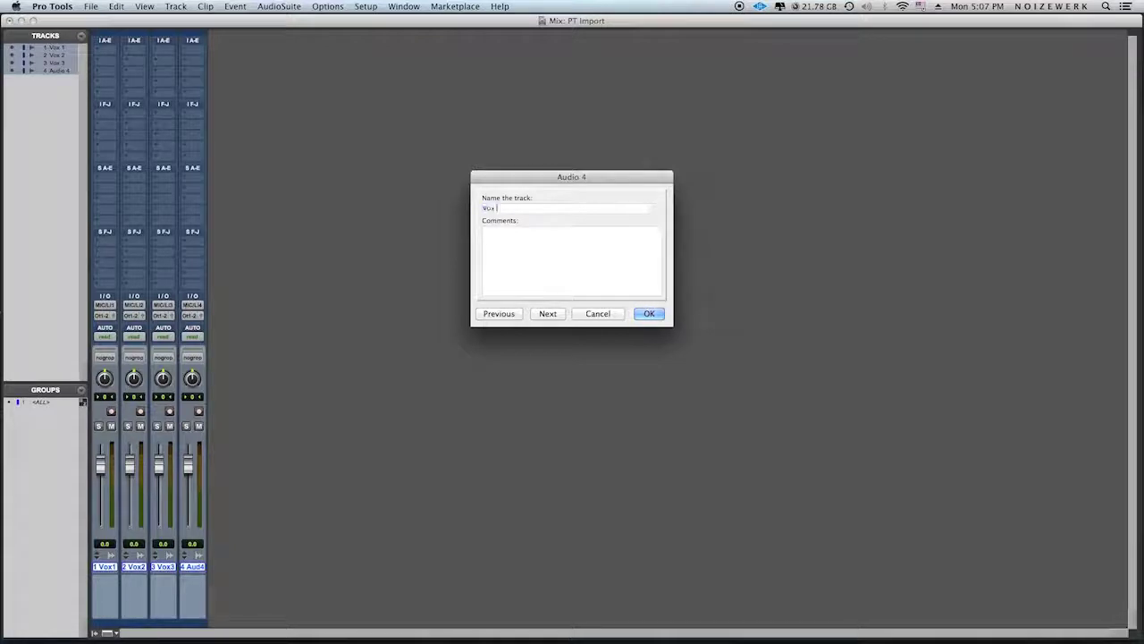
text(4)
key(Return)
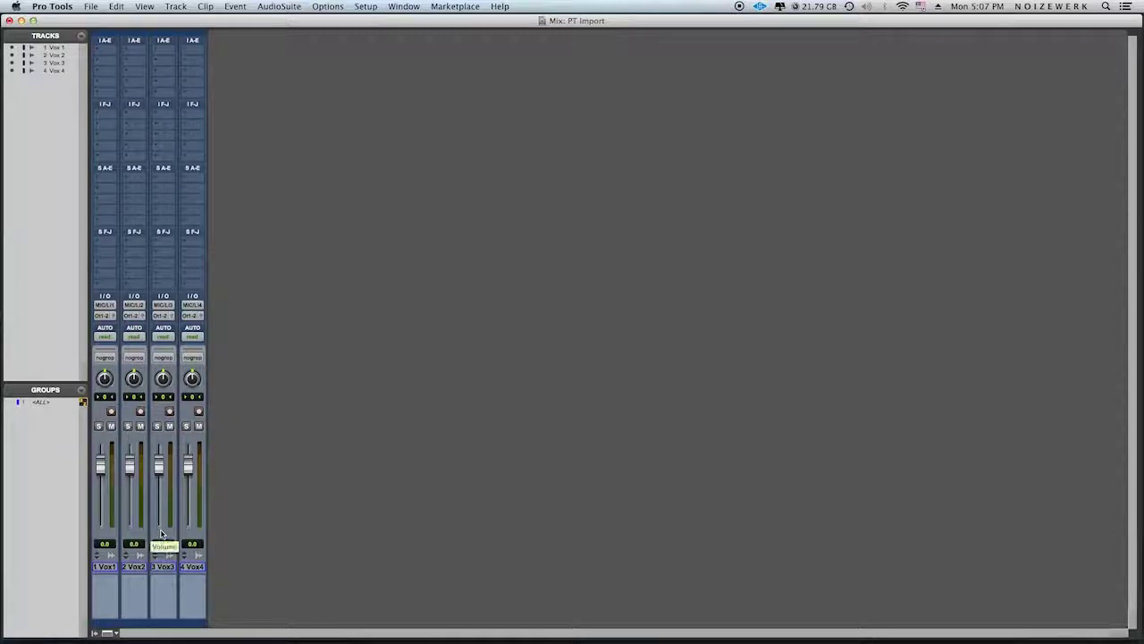
click(194, 566)
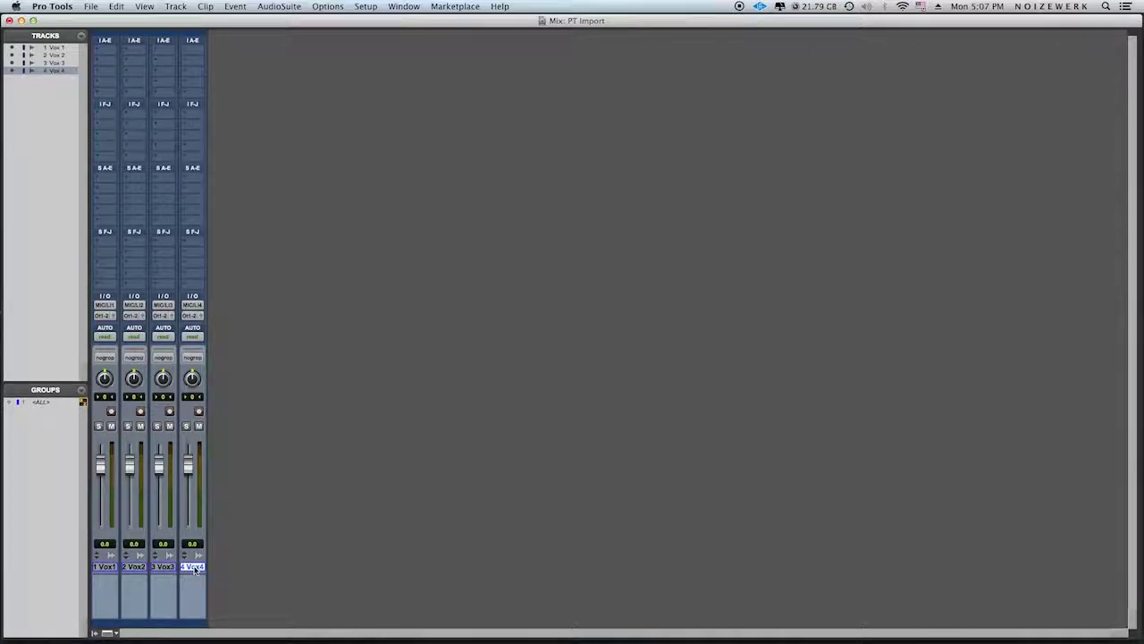
Open the PT Template Create Import .ptx file for Import Session Data
key(alt+shift+i)
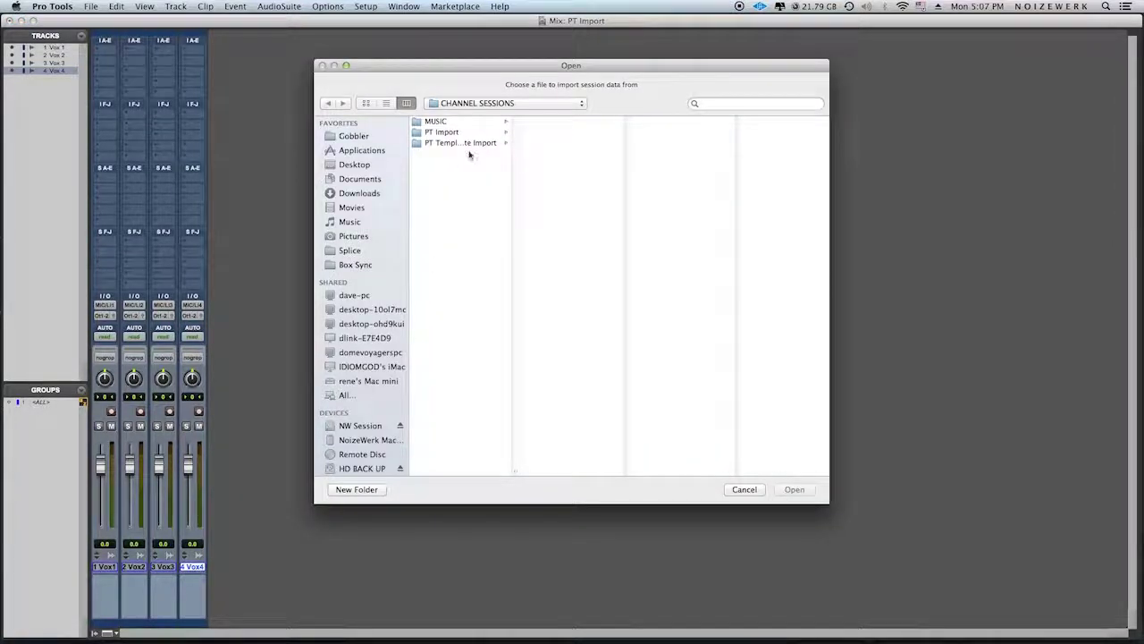
click(472, 143)
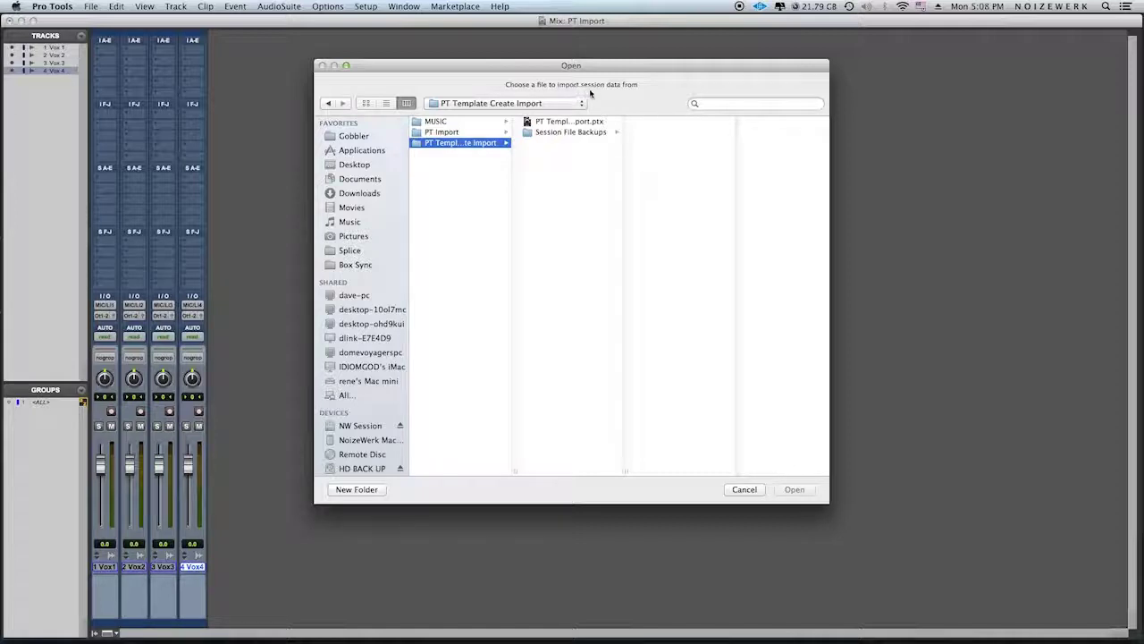
click(581, 121)
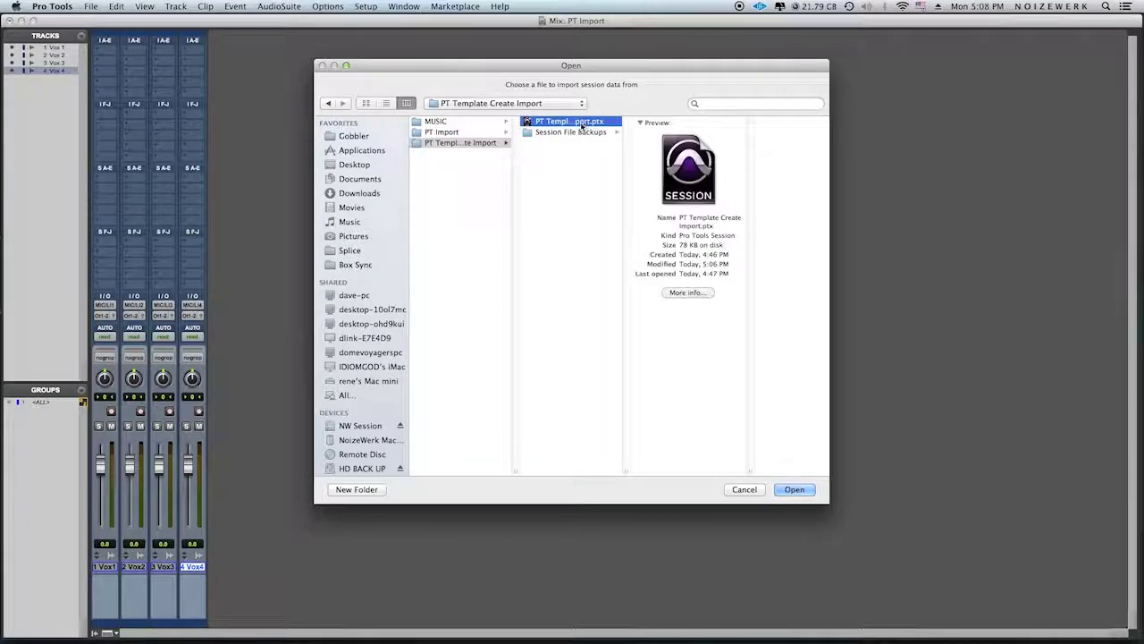
click(794, 490)
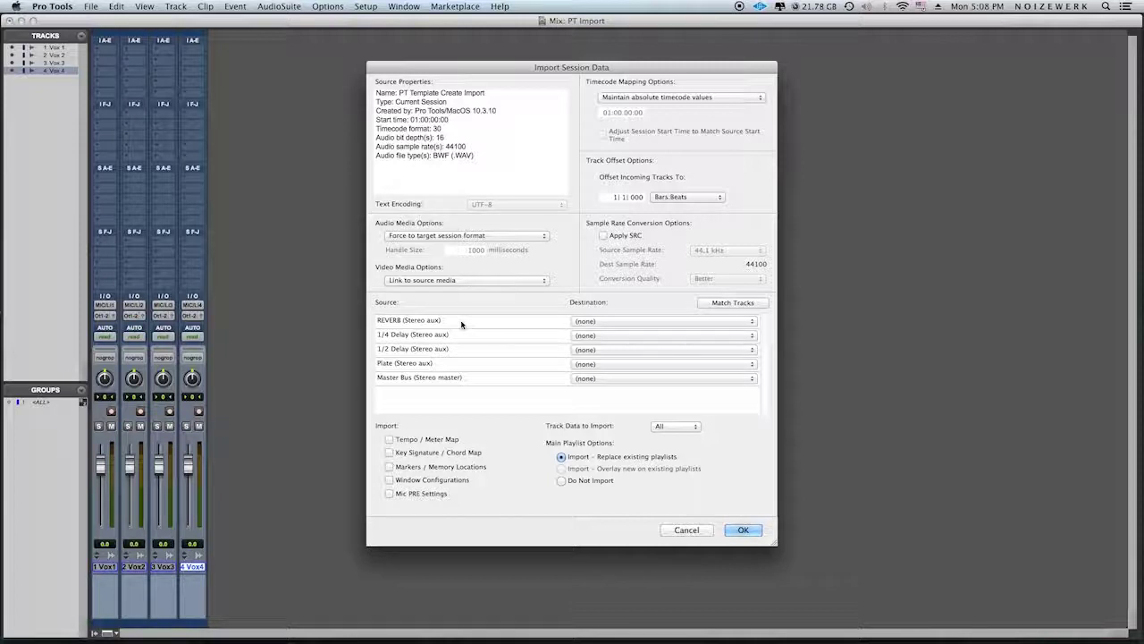
Import REVERB, 1/4 Delay, 1/2 Delay, Plate and Master Bus as new tracks with all track data
key(super+a)
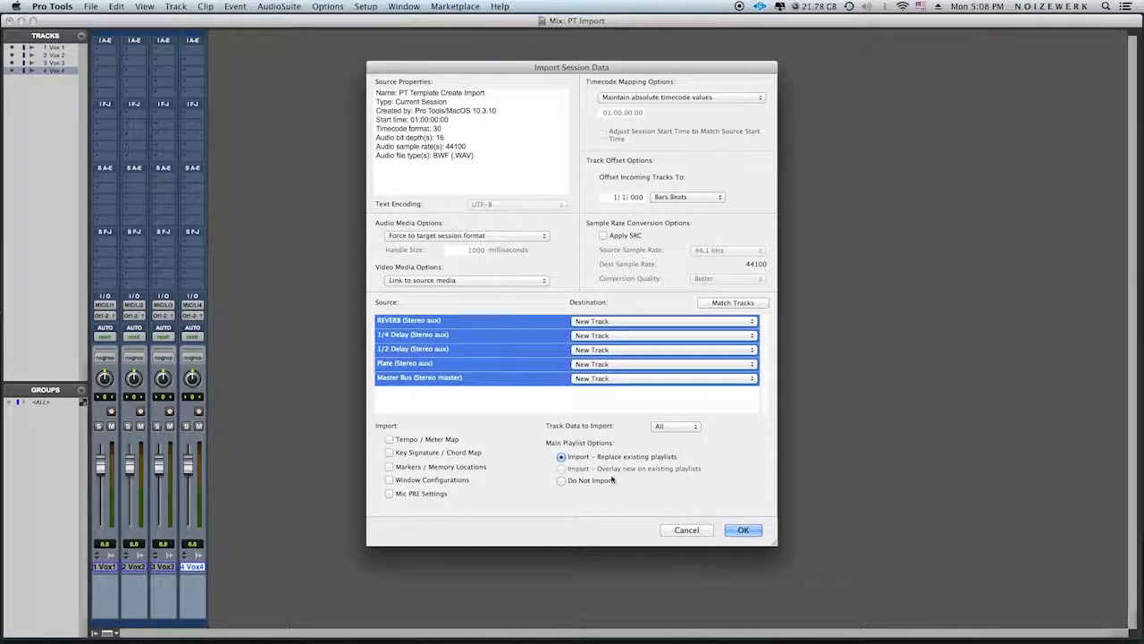
click(449, 334)
click(450, 334)
super+click(447, 320)
super+click(447, 363)
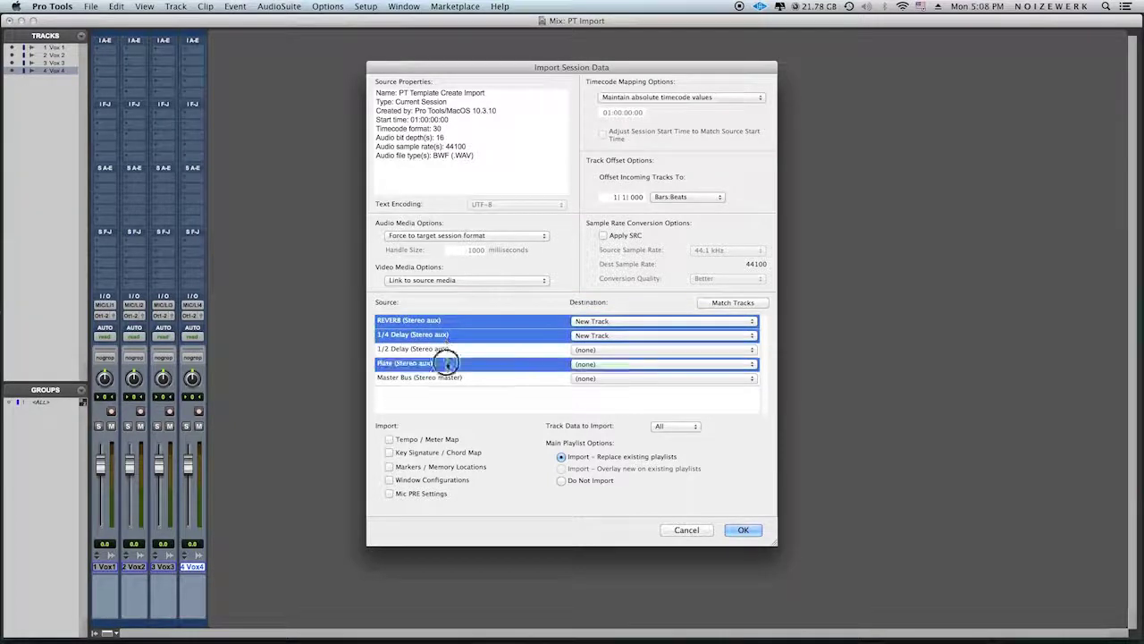
shift+click(450, 378)
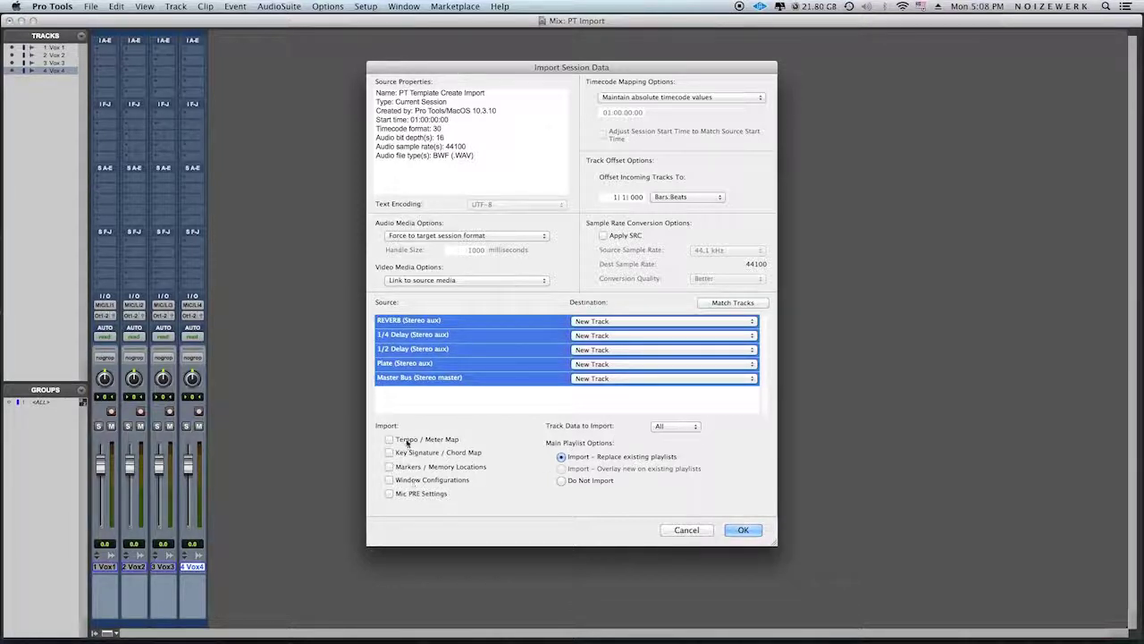
click(661, 428)
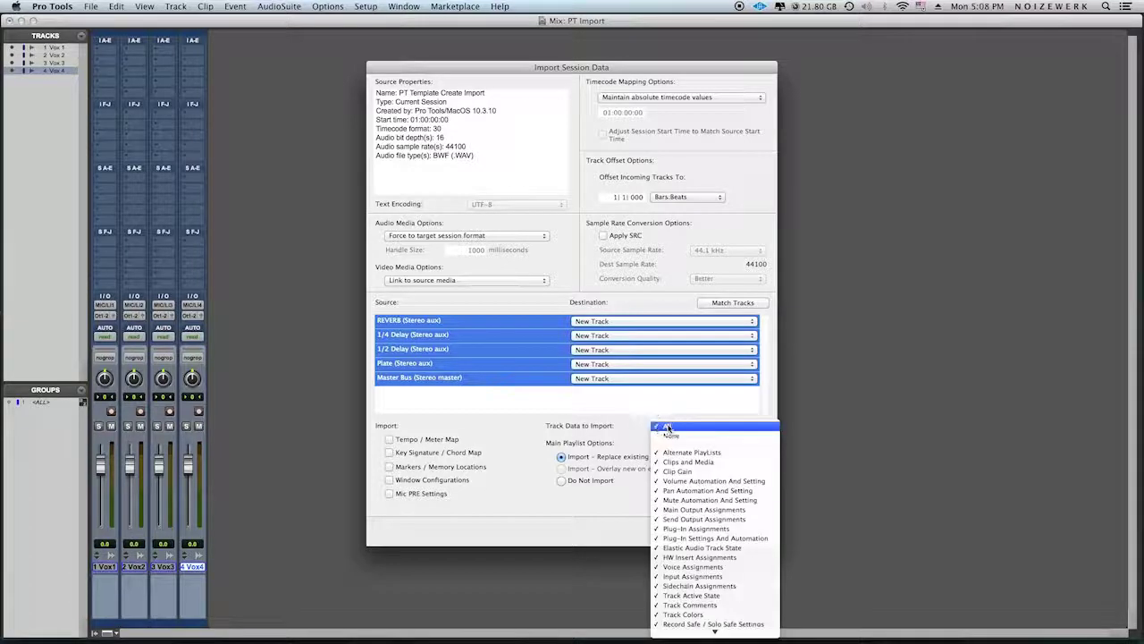
click(663, 427)
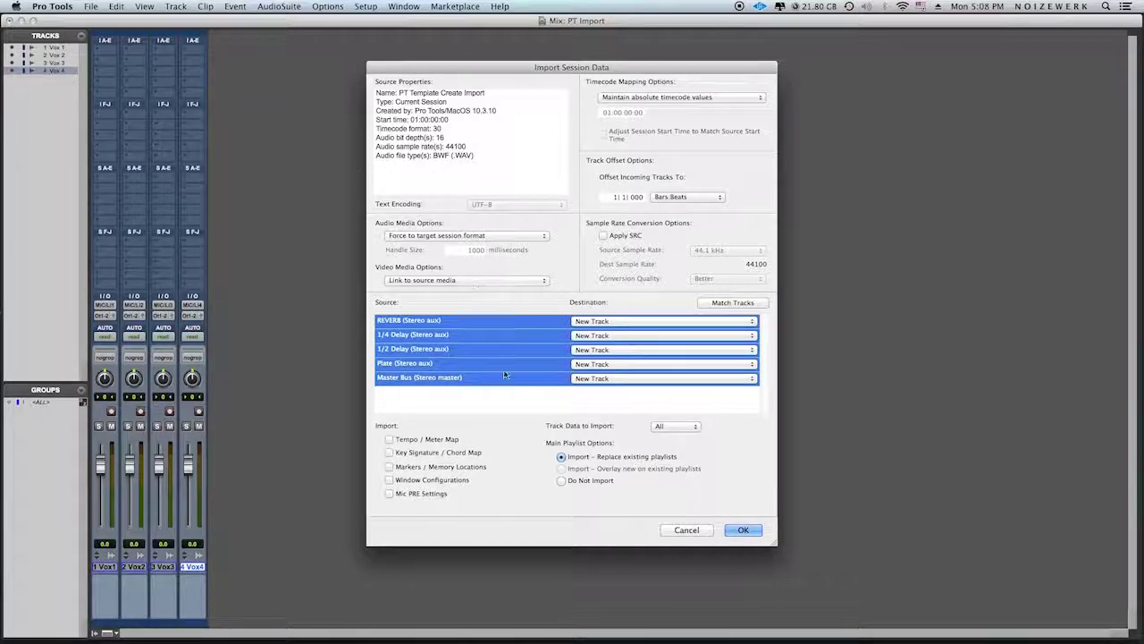
click(743, 530)
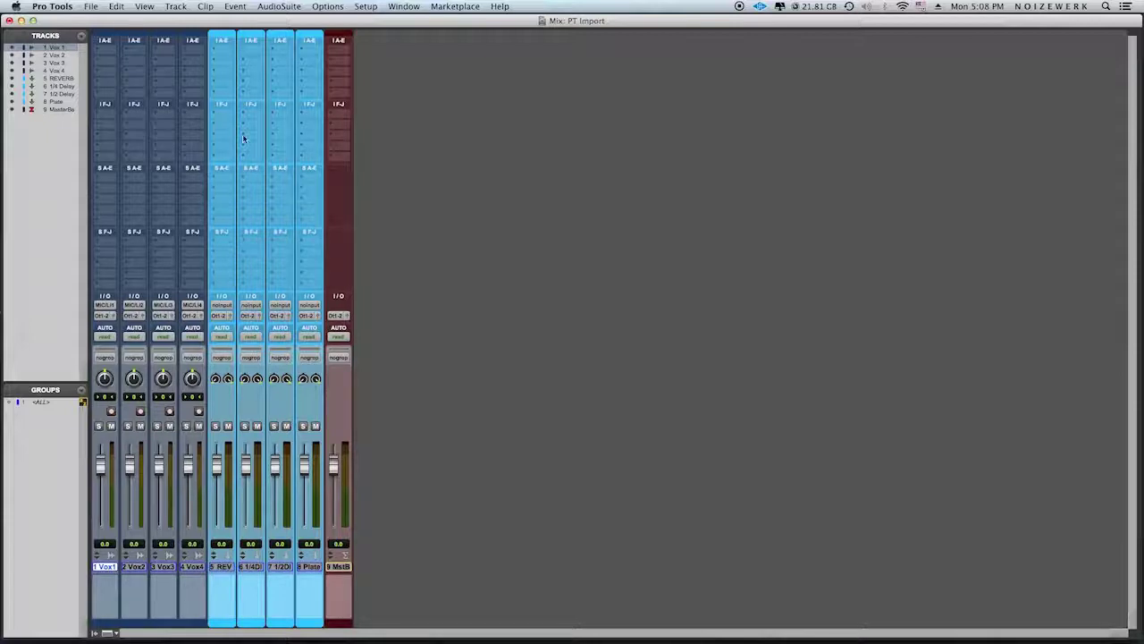
Insert a multichannel D-Verb reverb on the REVERB aux track
click(252, 52)
mouse_move(289, 99)
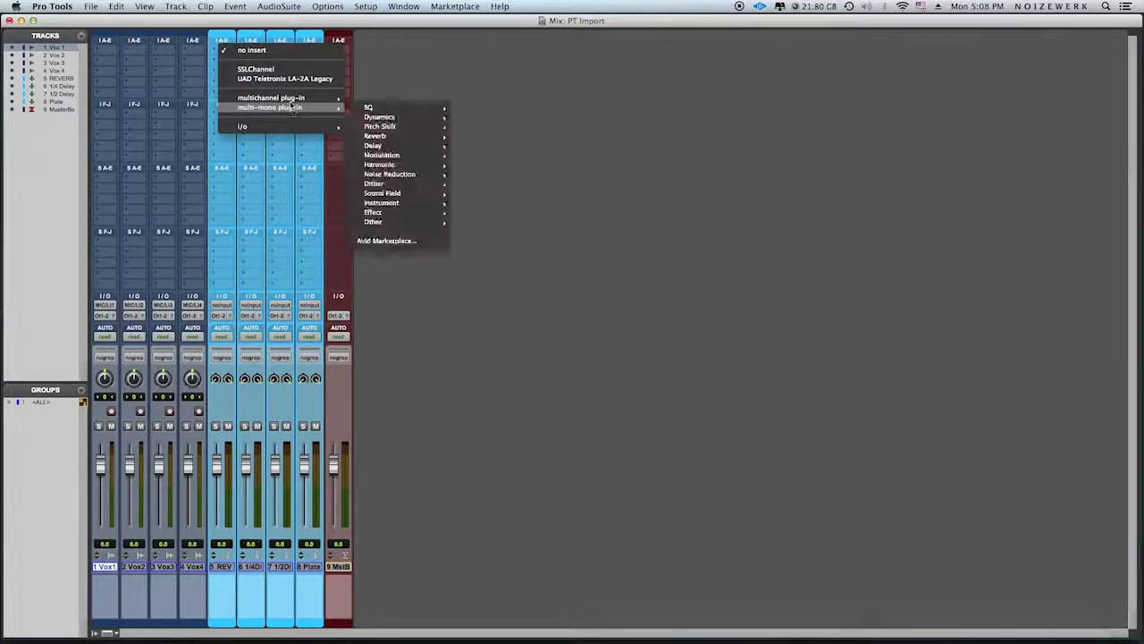
mouse_move(423, 128)
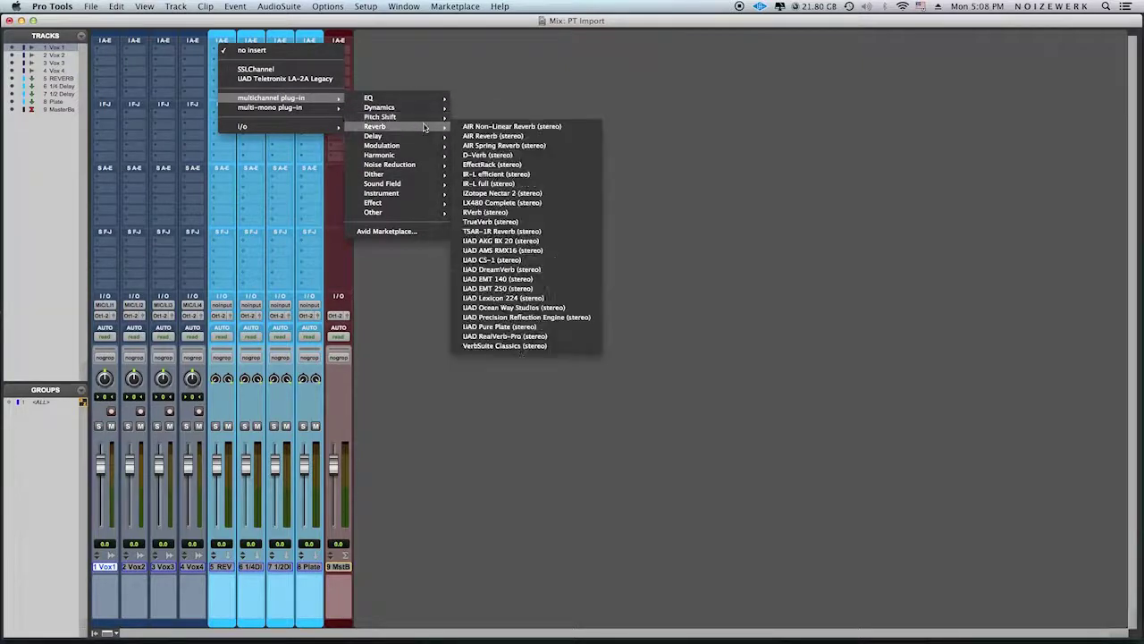
click(554, 158)
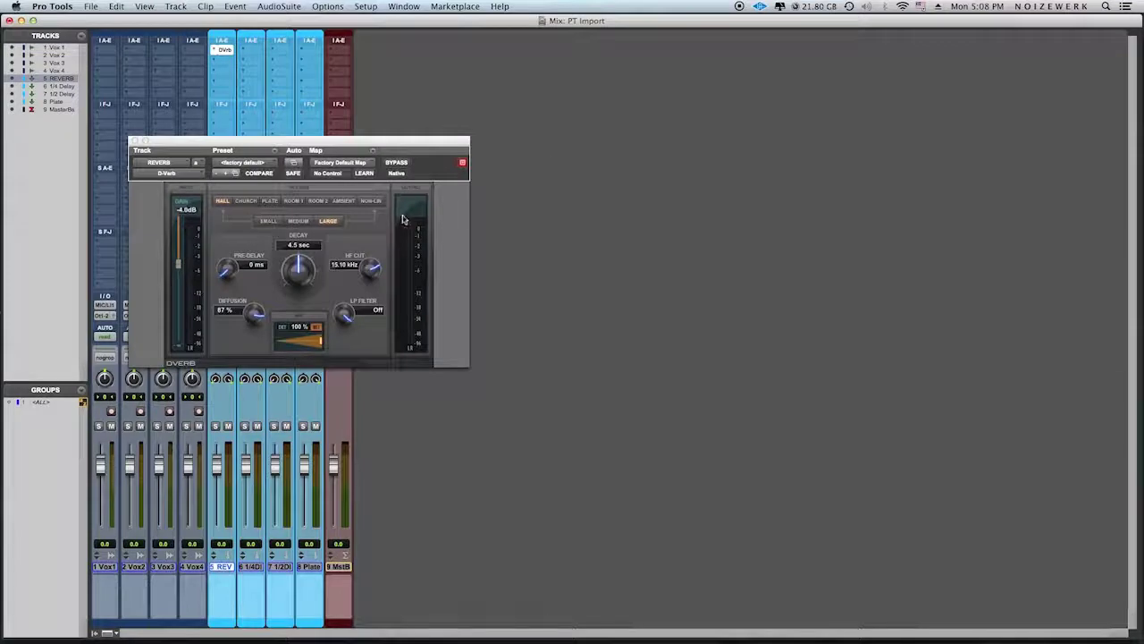
click(134, 141)
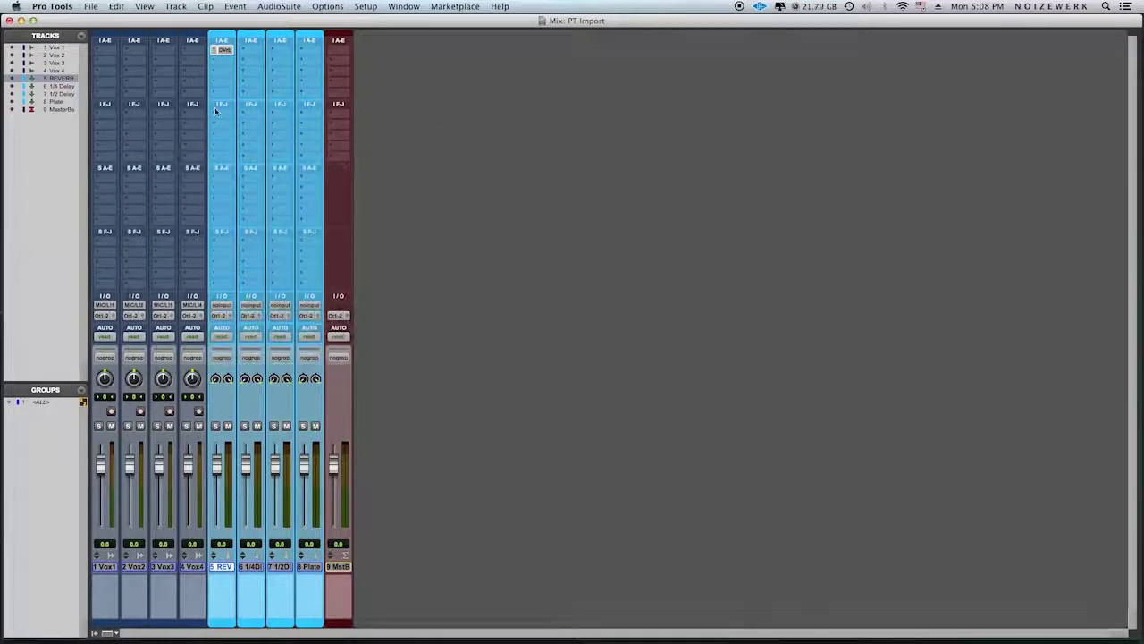
Browse the multichannel Delay plug-ins for the 1/4 Delay track's insert
click(242, 54)
mouse_move(353, 100)
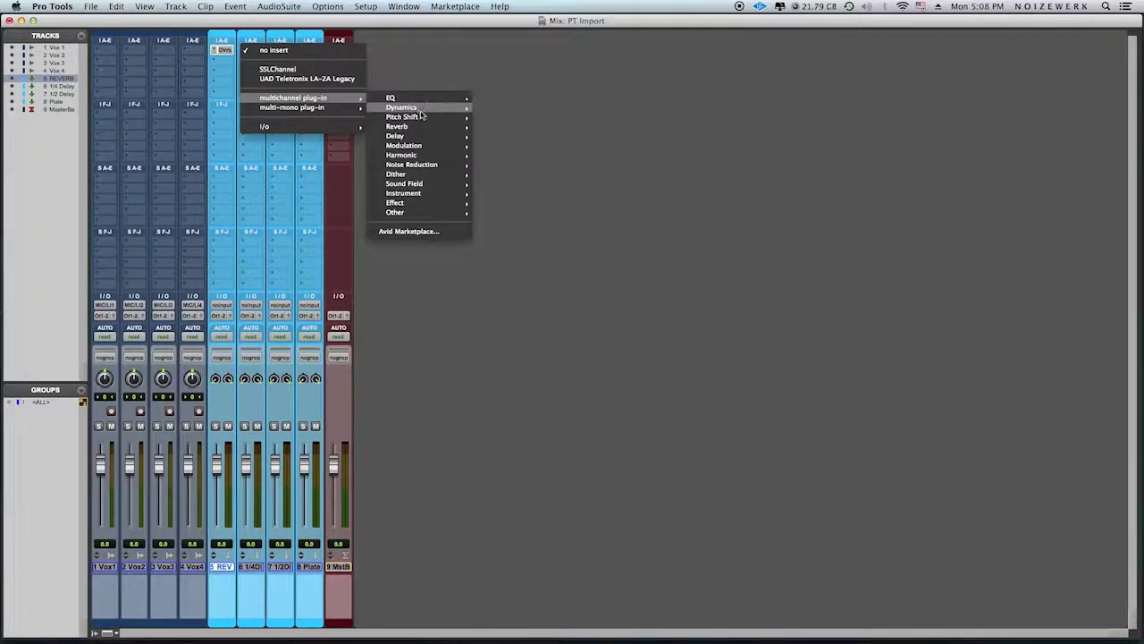
mouse_move(425, 114)
mouse_move(427, 137)
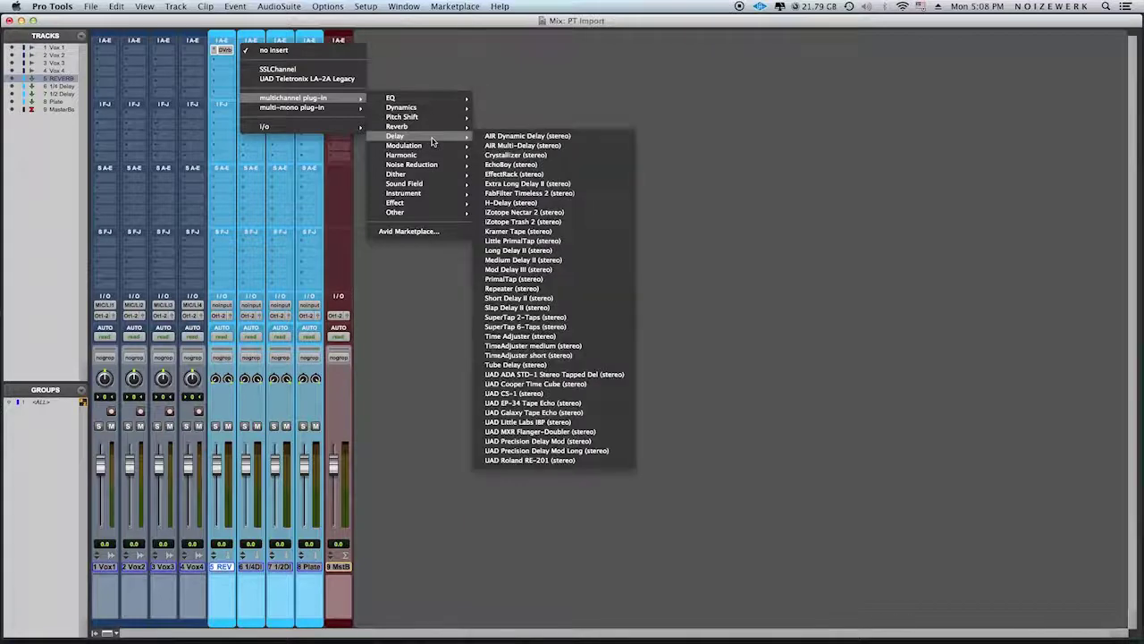
Add H-Delay to 1/4 Delay, then copy it onto the 1/2 Delay track and open it
click(582, 203)
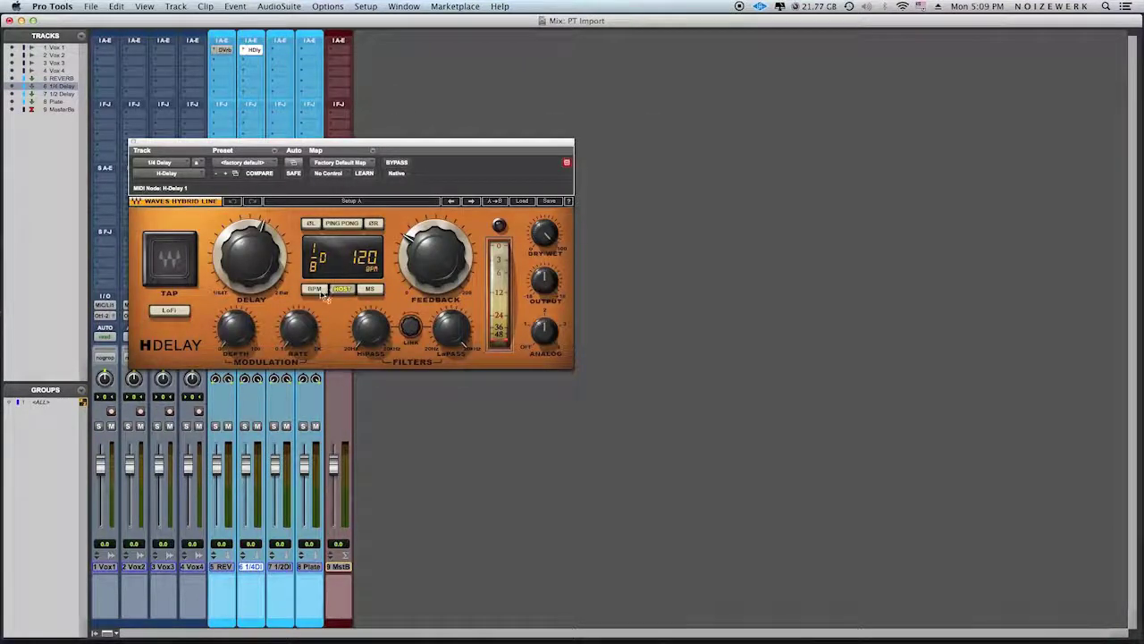
drag(236, 266, 235, 218)
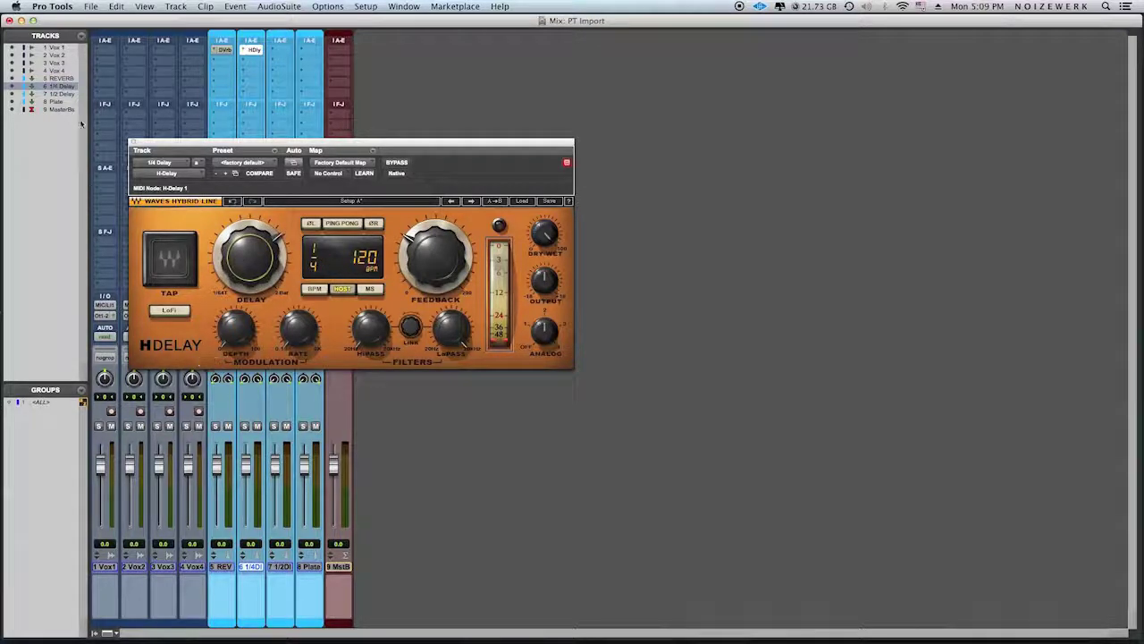
click(132, 143)
drag(260, 53, 283, 50)
click(283, 50)
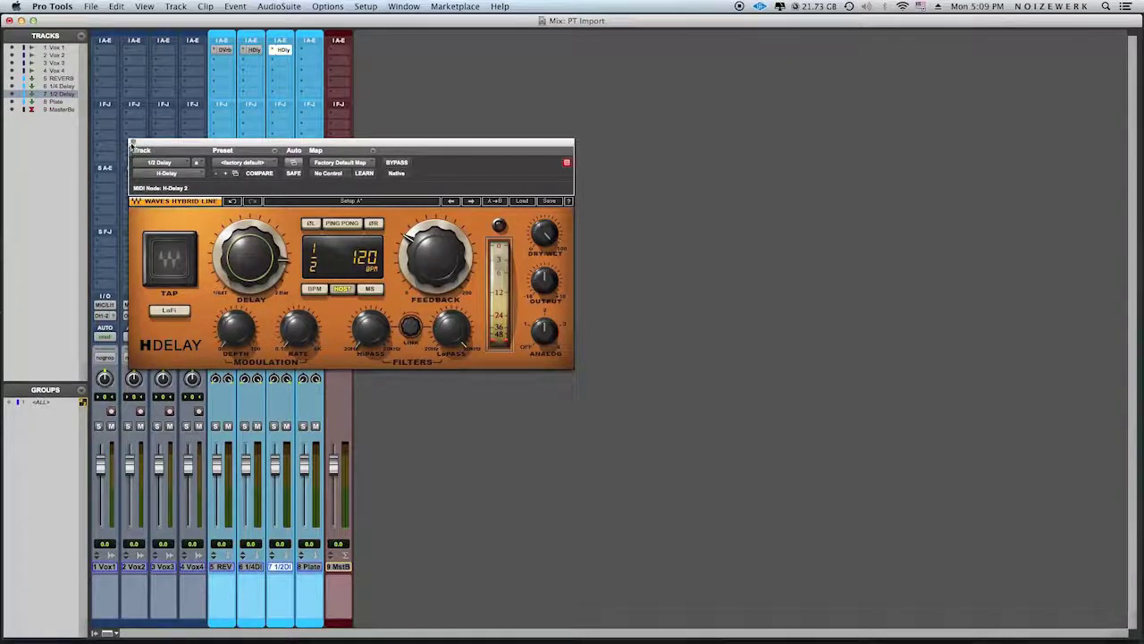
Close the H-Delay window and insert LX480 Complete reverb on the Plate aux track
click(133, 143)
click(309, 51)
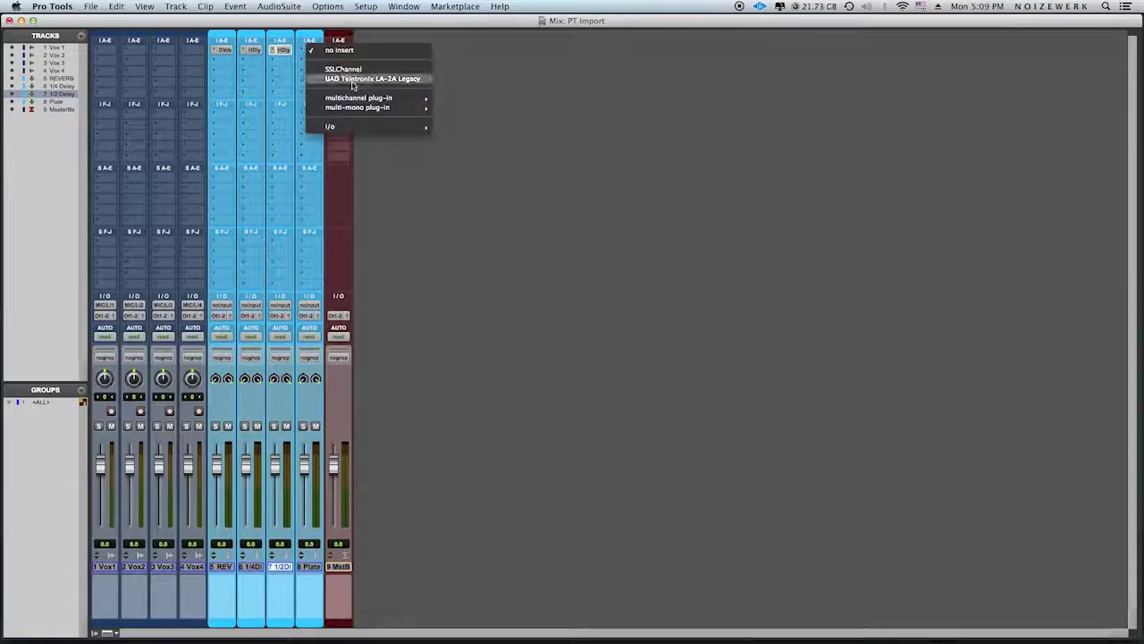
mouse_move(366, 98)
mouse_move(465, 108)
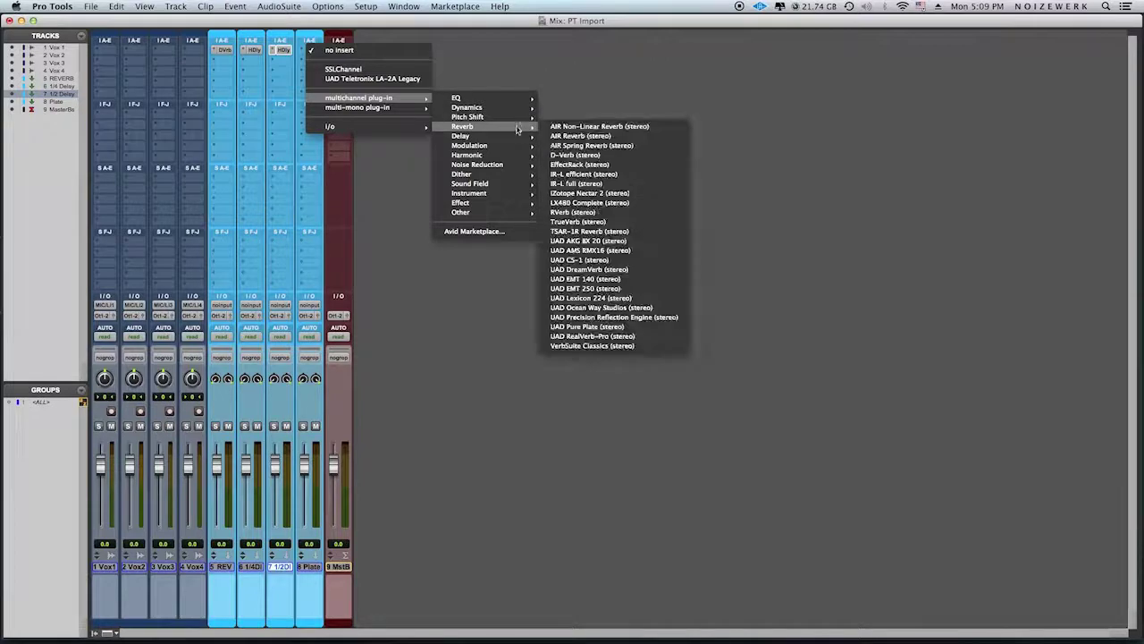
mouse_move(498, 135)
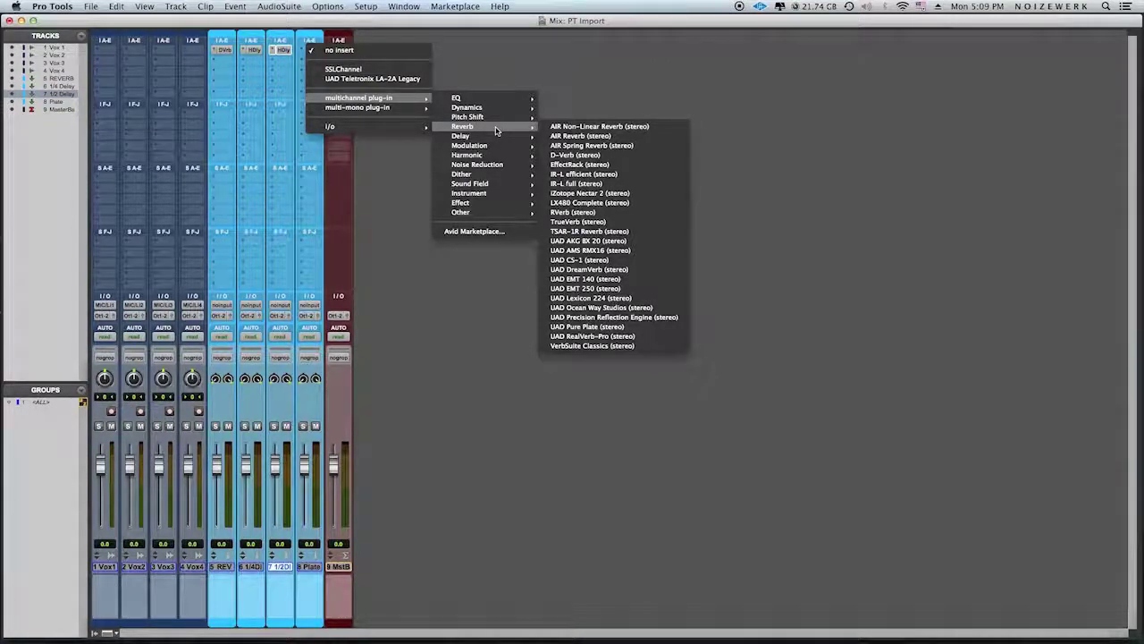
click(580, 202)
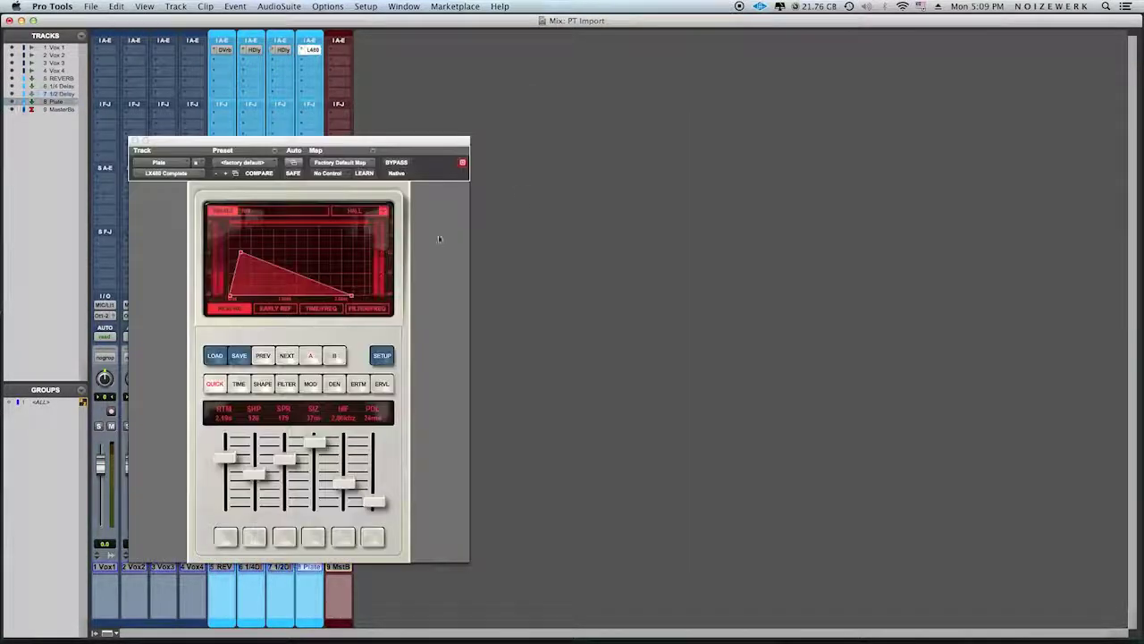
Load the LX480's 480L > Plates > A Plate preset and close the plug-in window
click(220, 357)
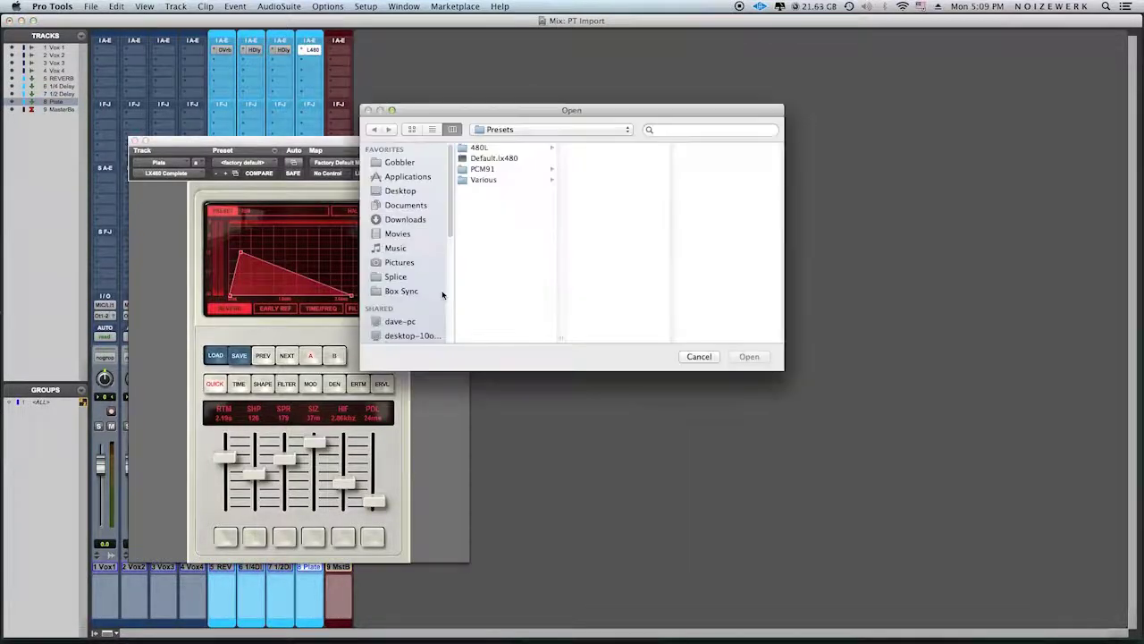
click(492, 149)
click(494, 169)
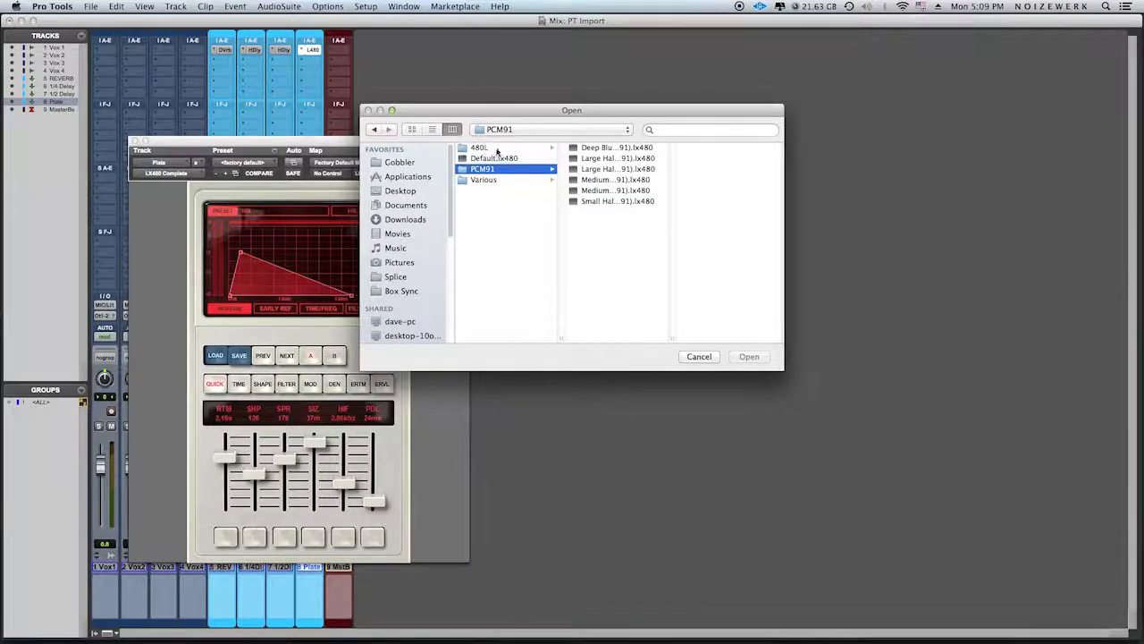
click(497, 149)
click(614, 170)
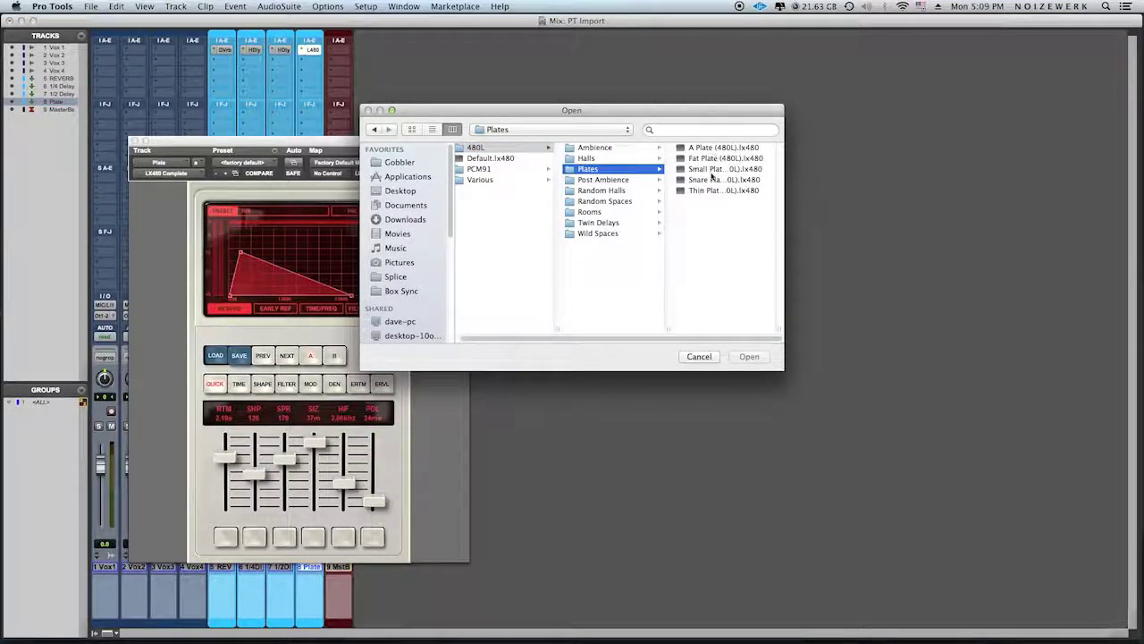
double_click(707, 148)
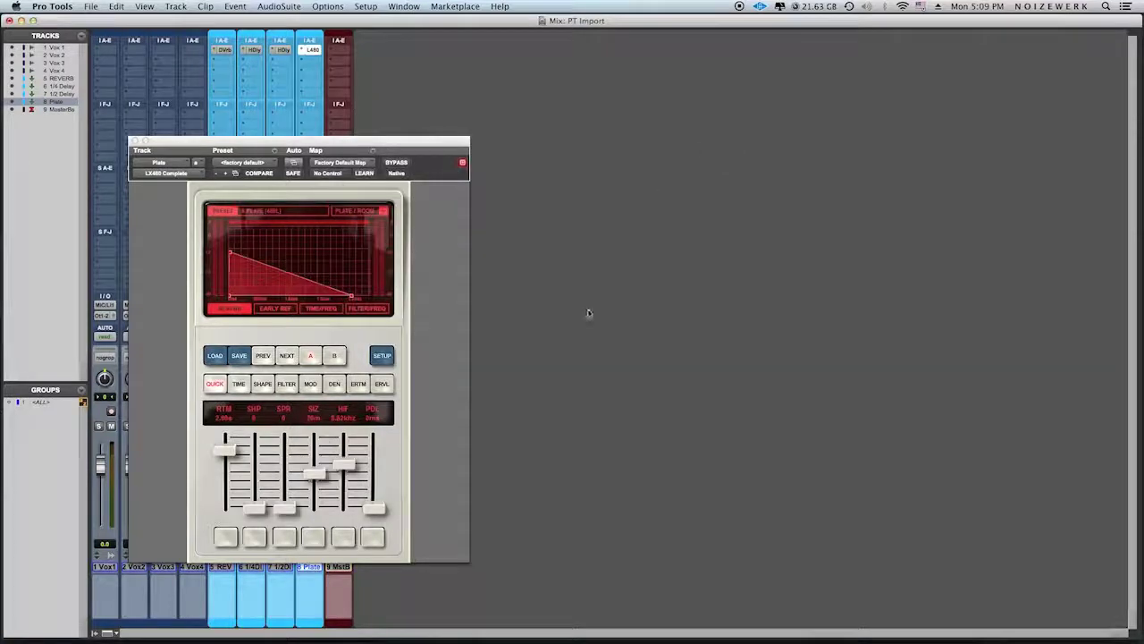
click(134, 140)
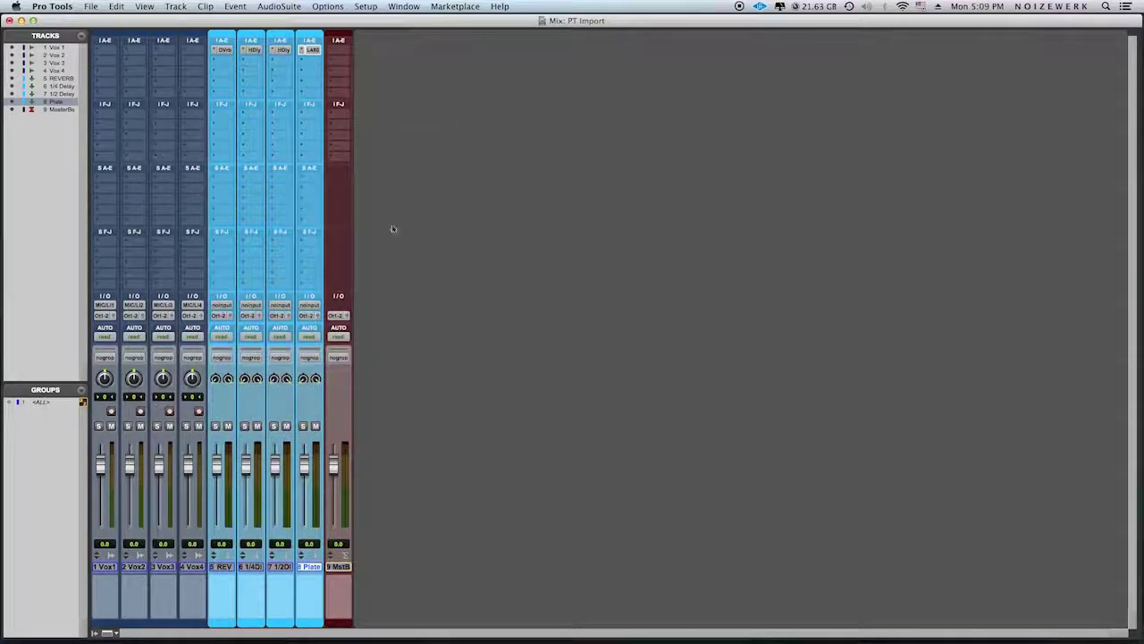
Insert AIR Stereo Width on the Master Bus and turn its Width from 100% to 0%
click(338, 157)
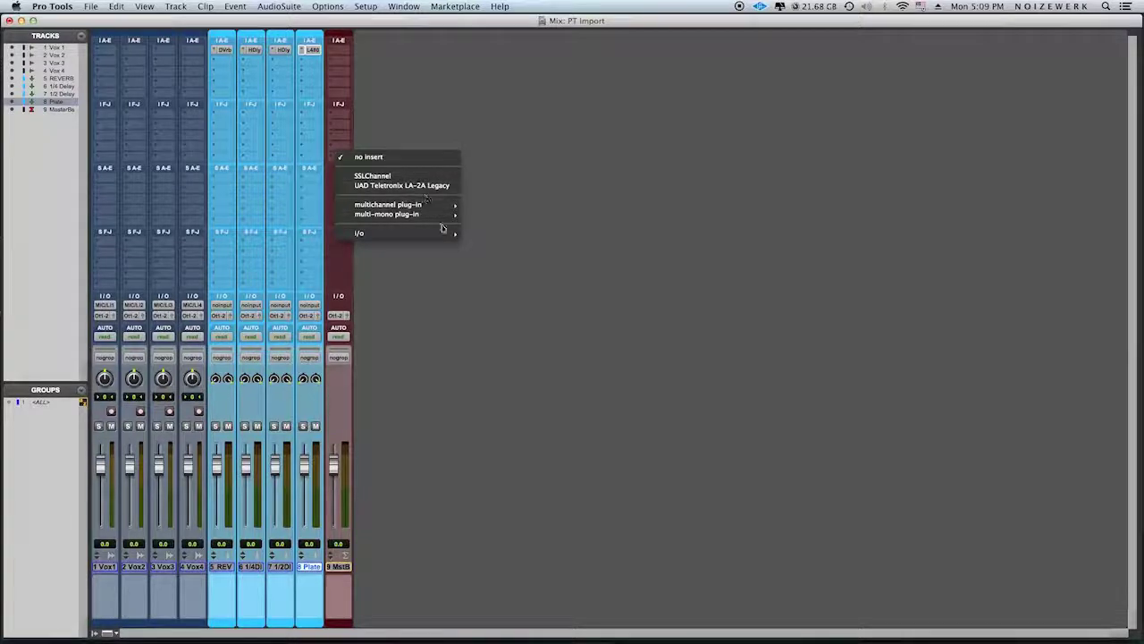
mouse_move(445, 206)
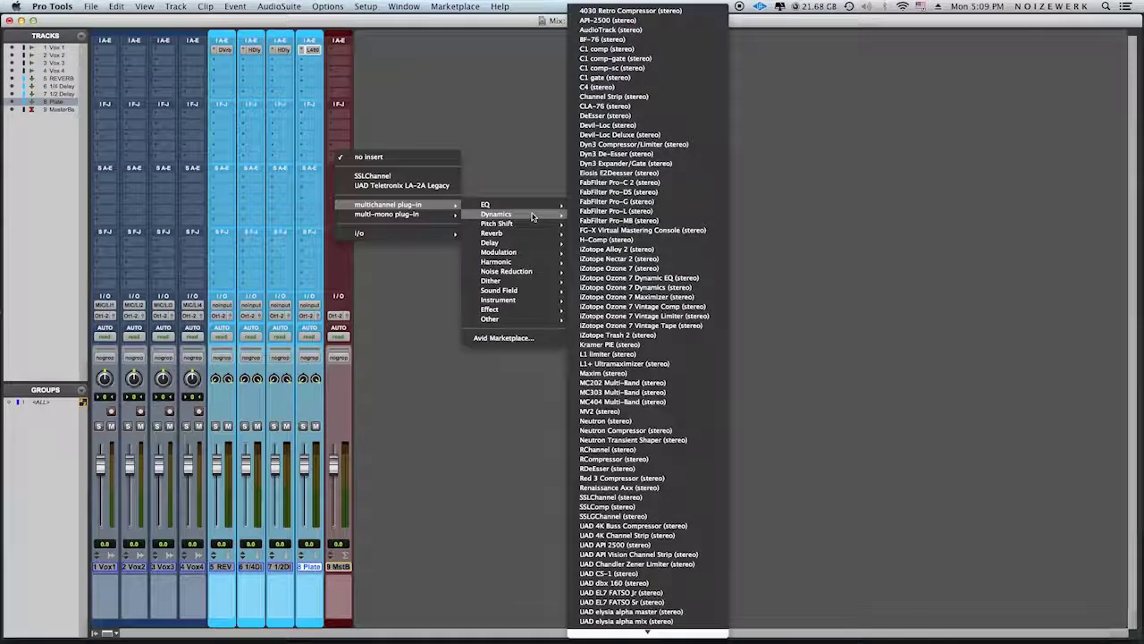
mouse_move(534, 290)
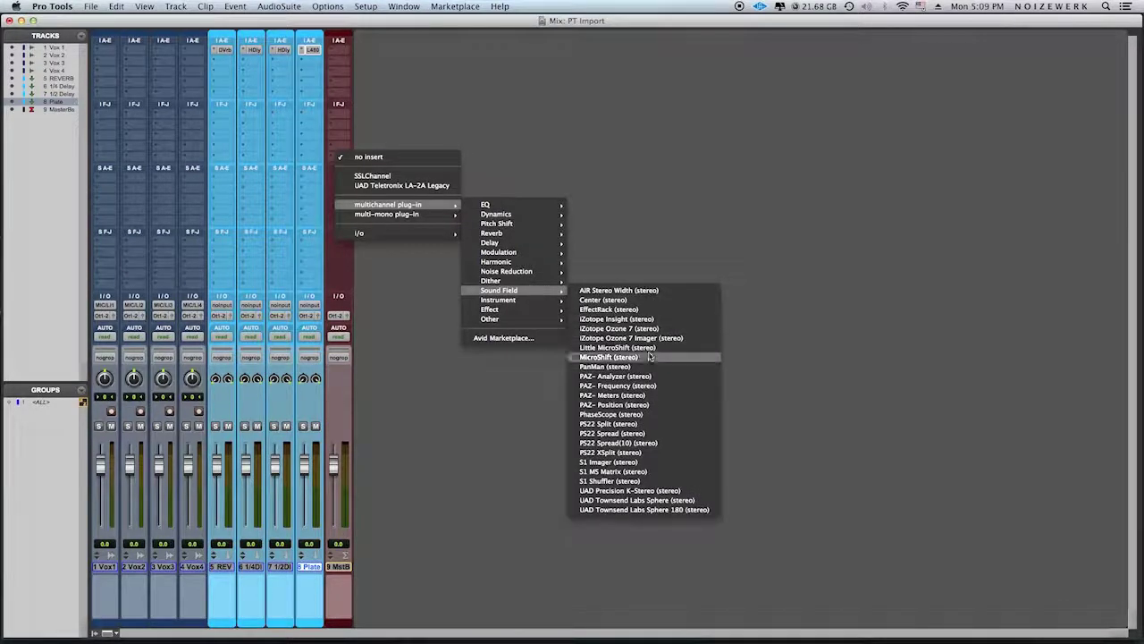
click(619, 290)
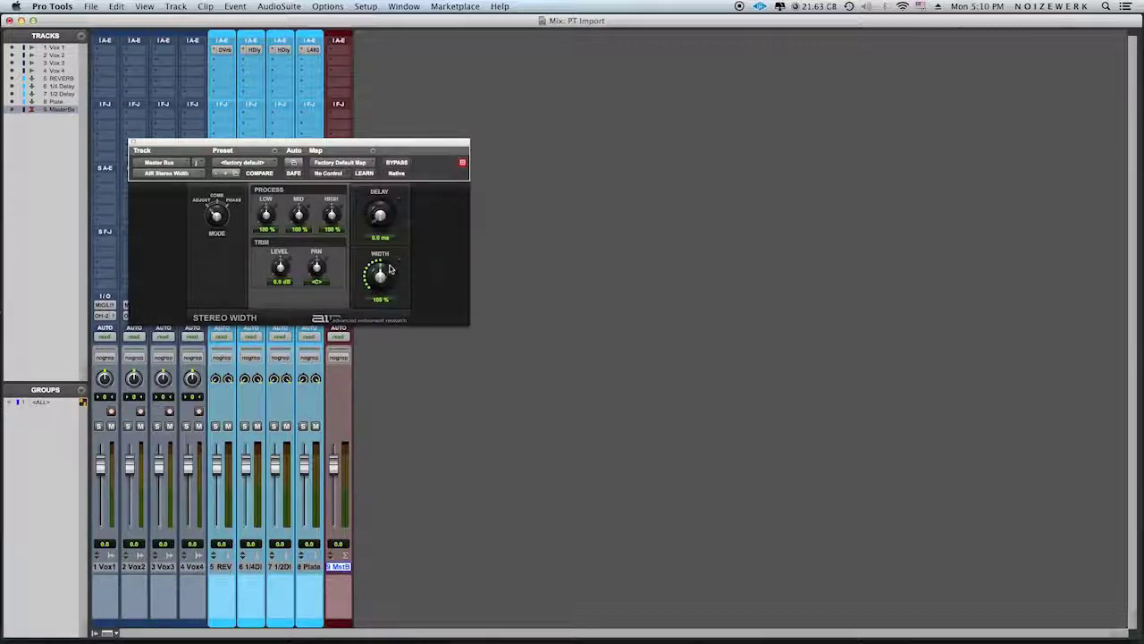
drag(295, 140, 643, 138)
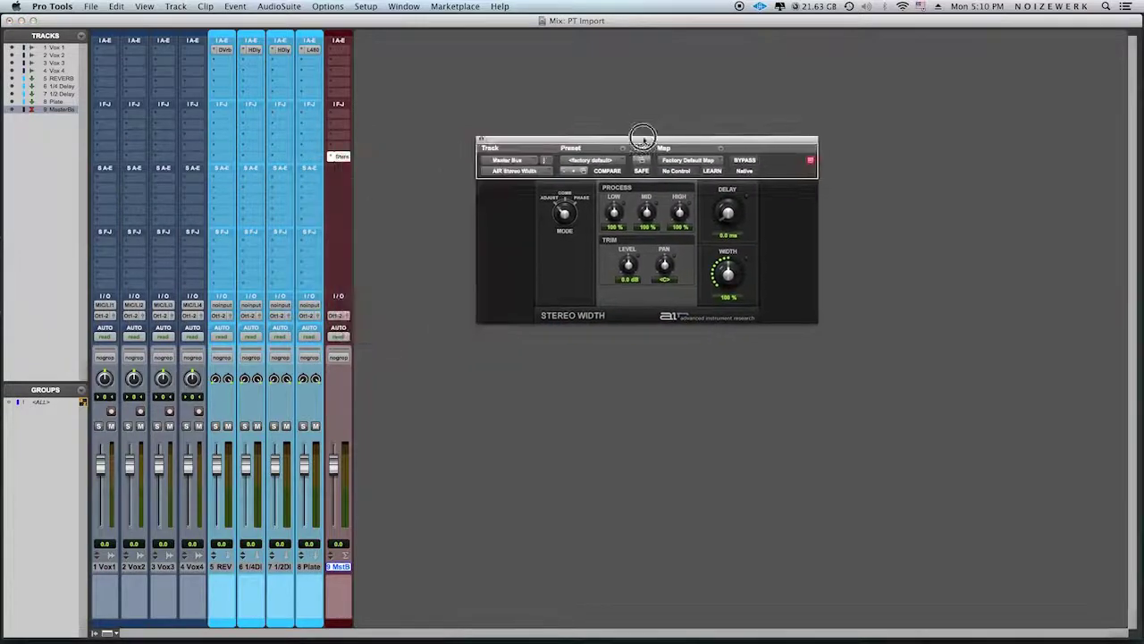
drag(718, 263, 715, 408)
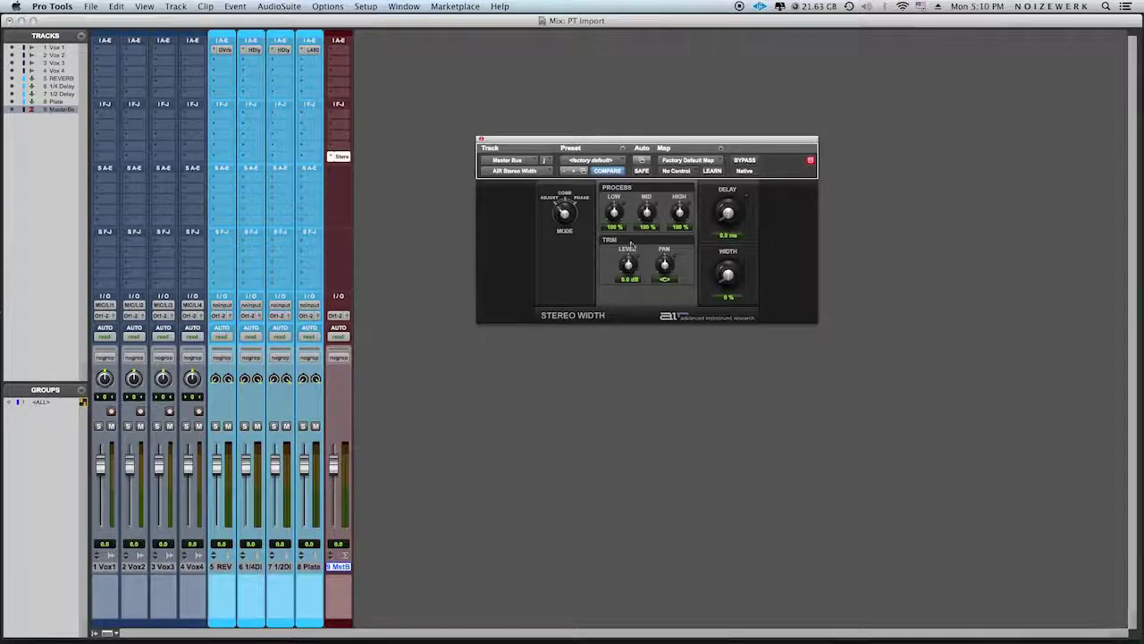
click(480, 139)
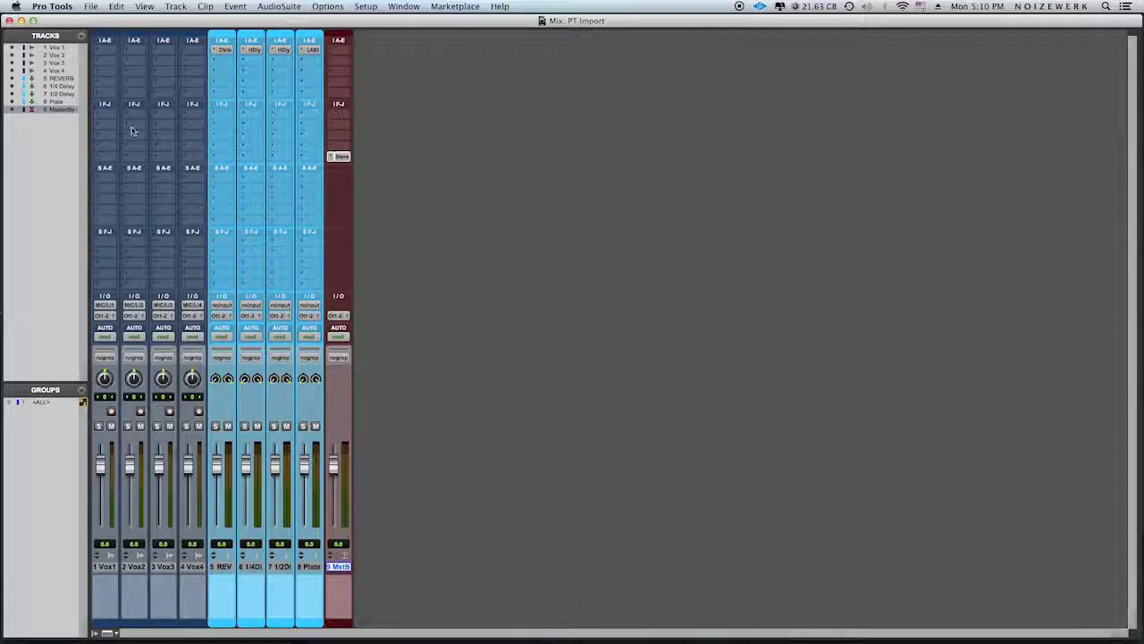
key(super+equal)
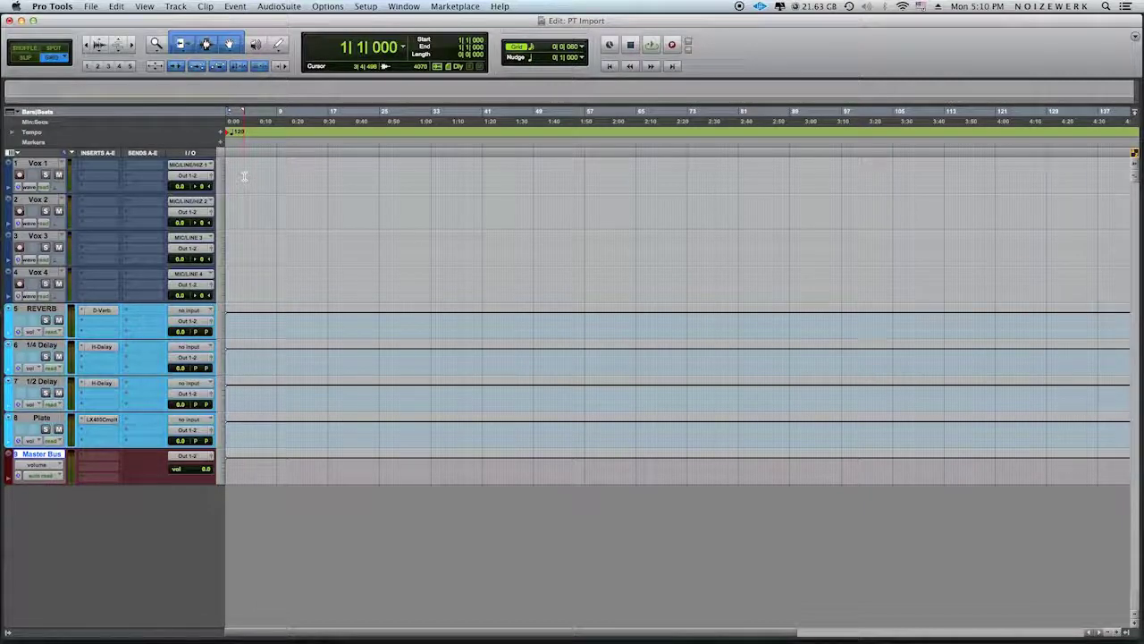
key(super+equal)
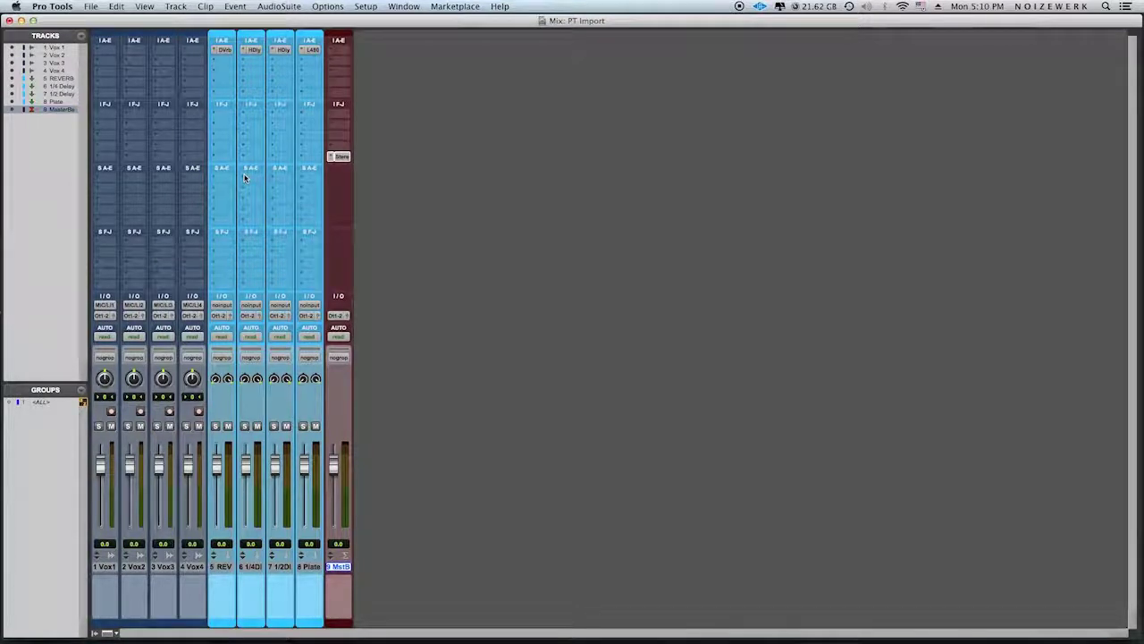
Import the Happs Instrumental MP3 from MUSIC, converted into Audio Files, onto a new track
key(super+shift+i)
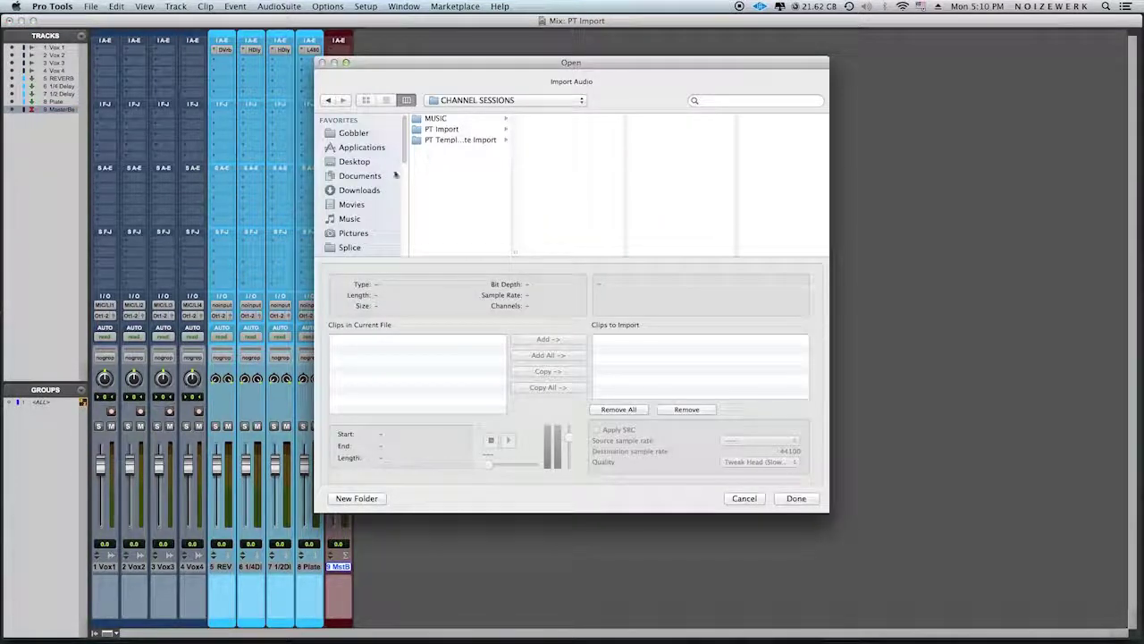
scroll(374, 231, down, 1)
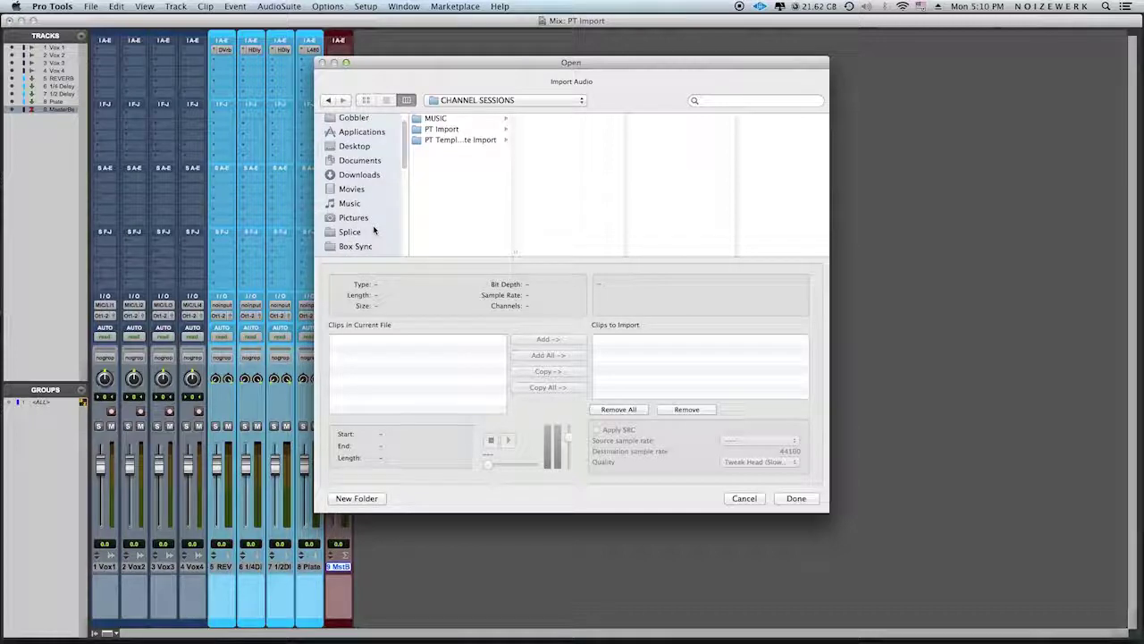
click(437, 118)
click(573, 118)
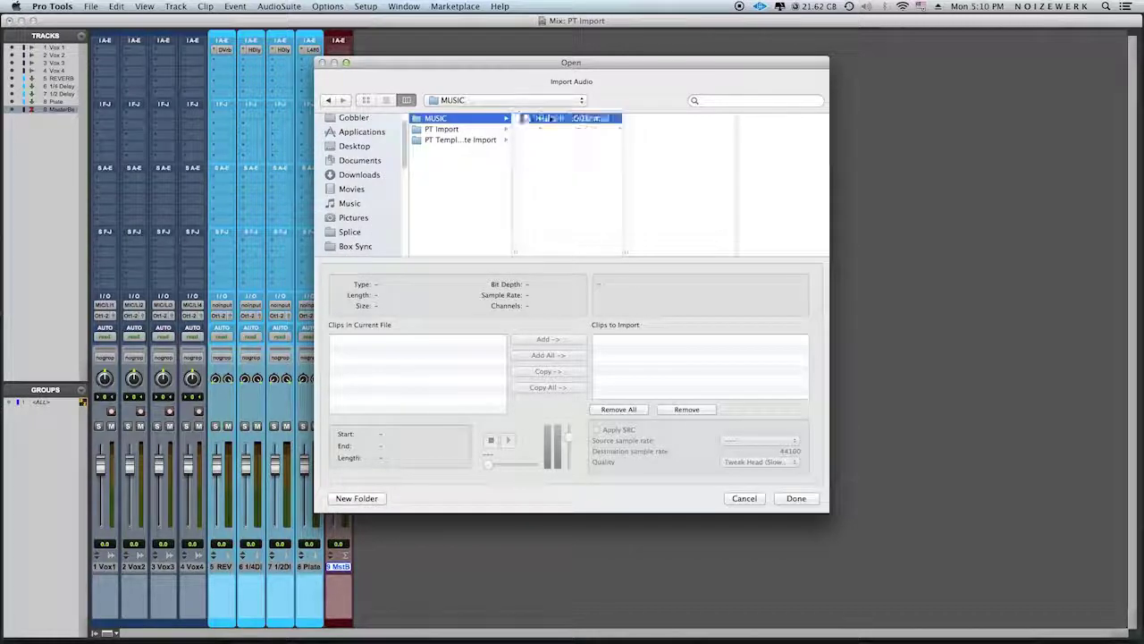
click(572, 377)
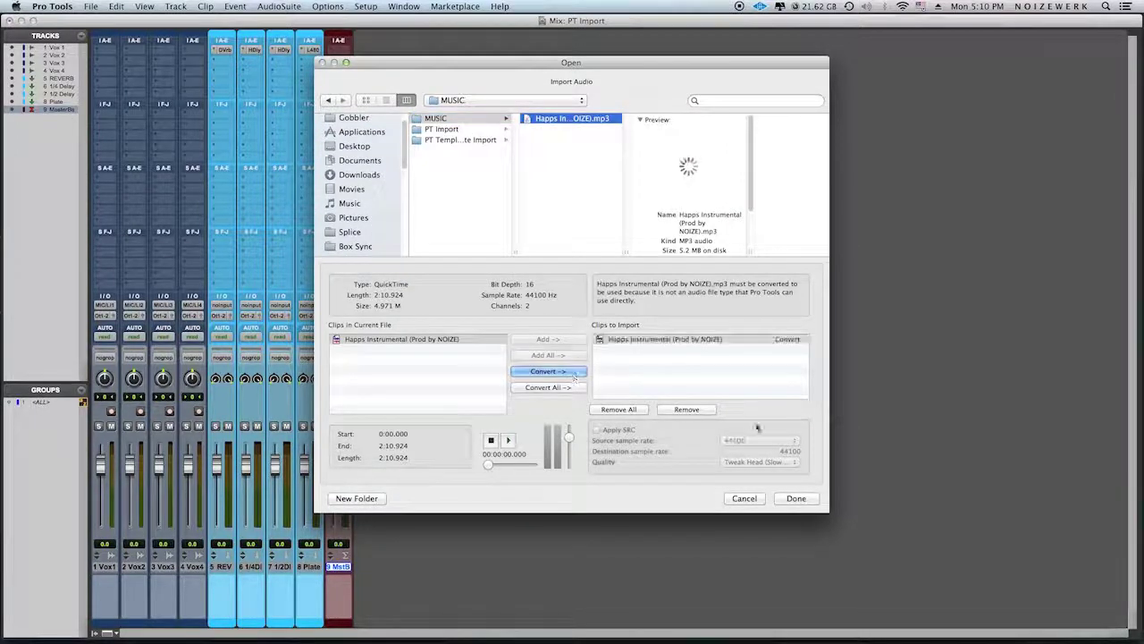
click(795, 498)
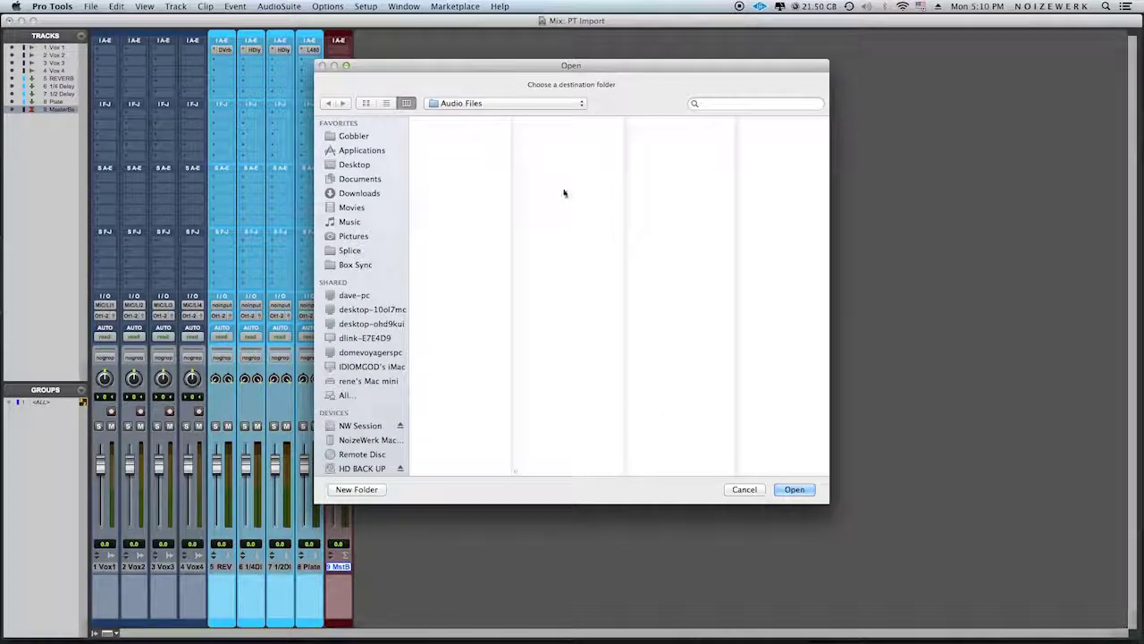
click(554, 103)
click(595, 107)
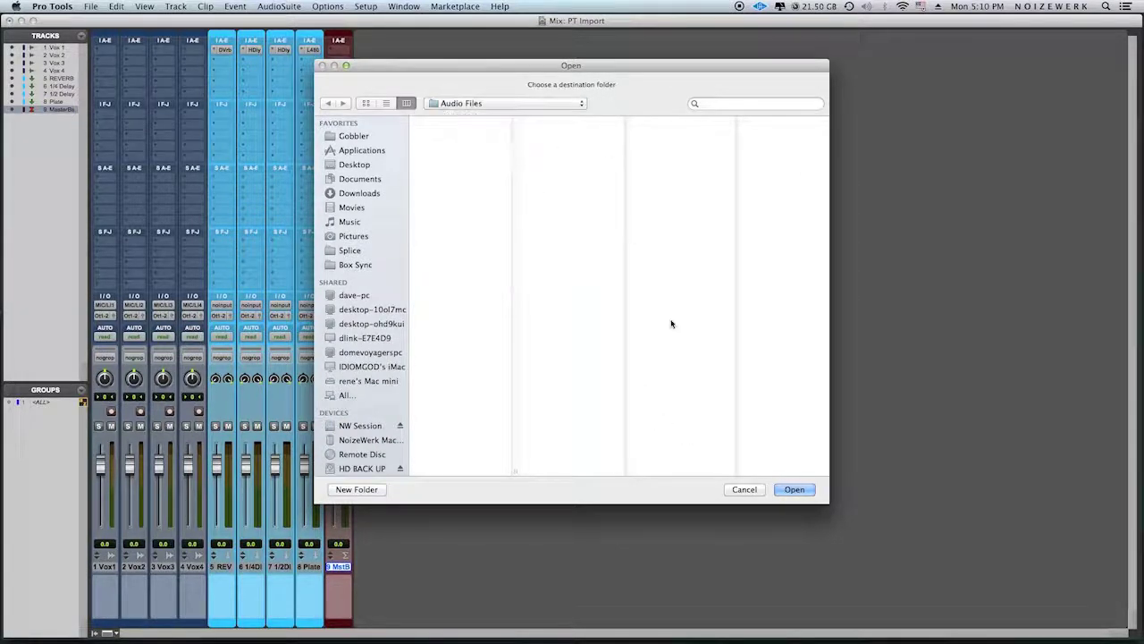
click(795, 489)
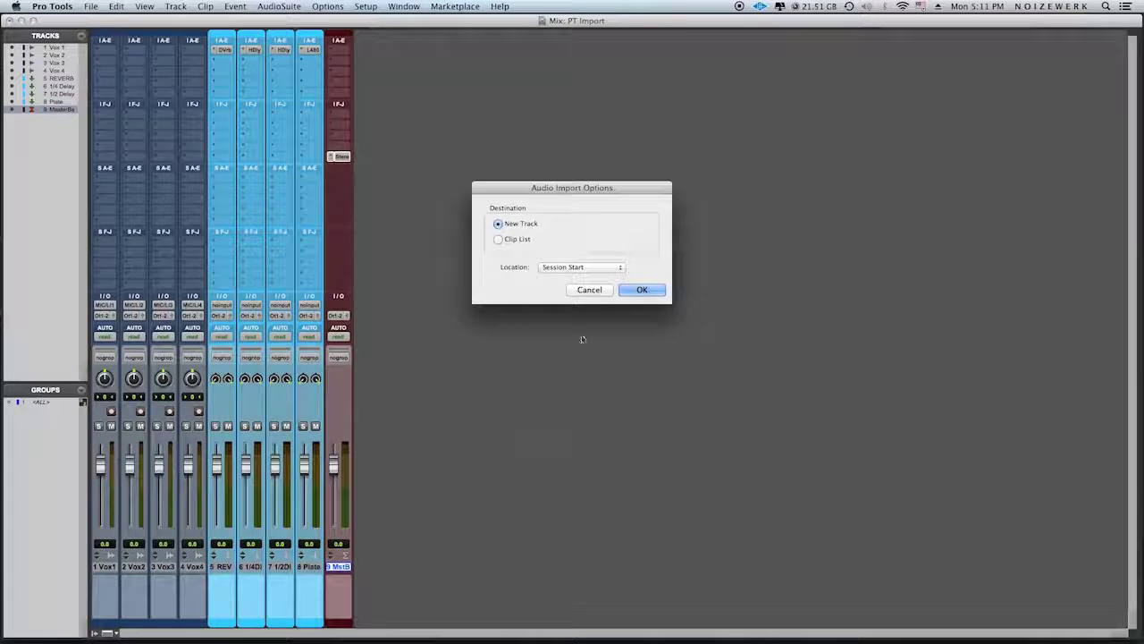
click(641, 288)
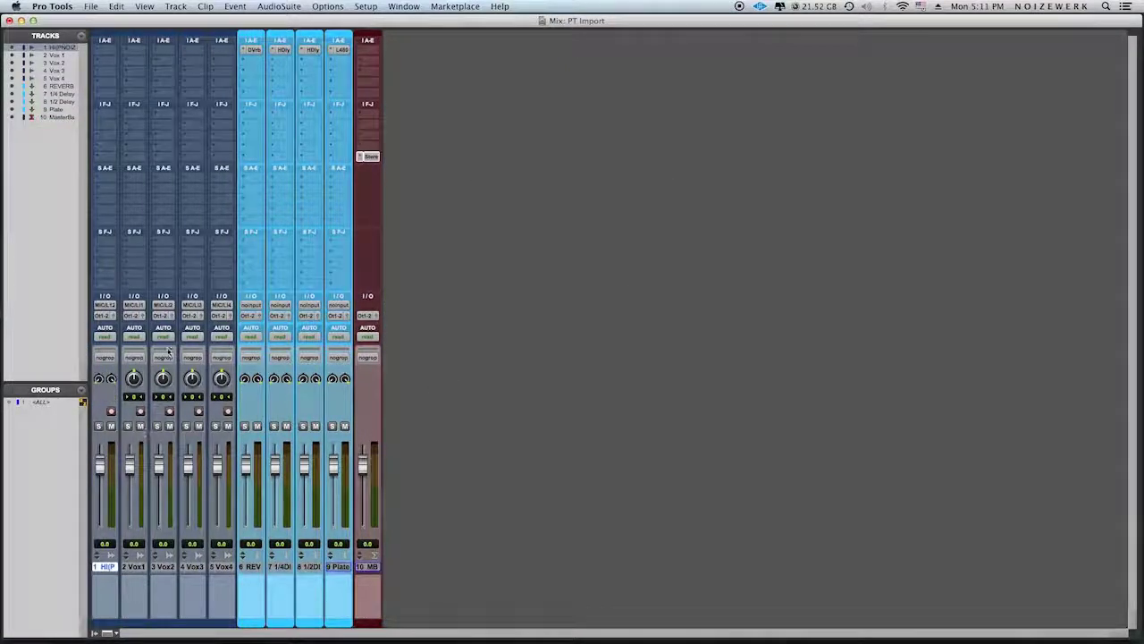
Play the session from the Edit window and lower the instrumental track to -4.6 dB
key(super+equal)
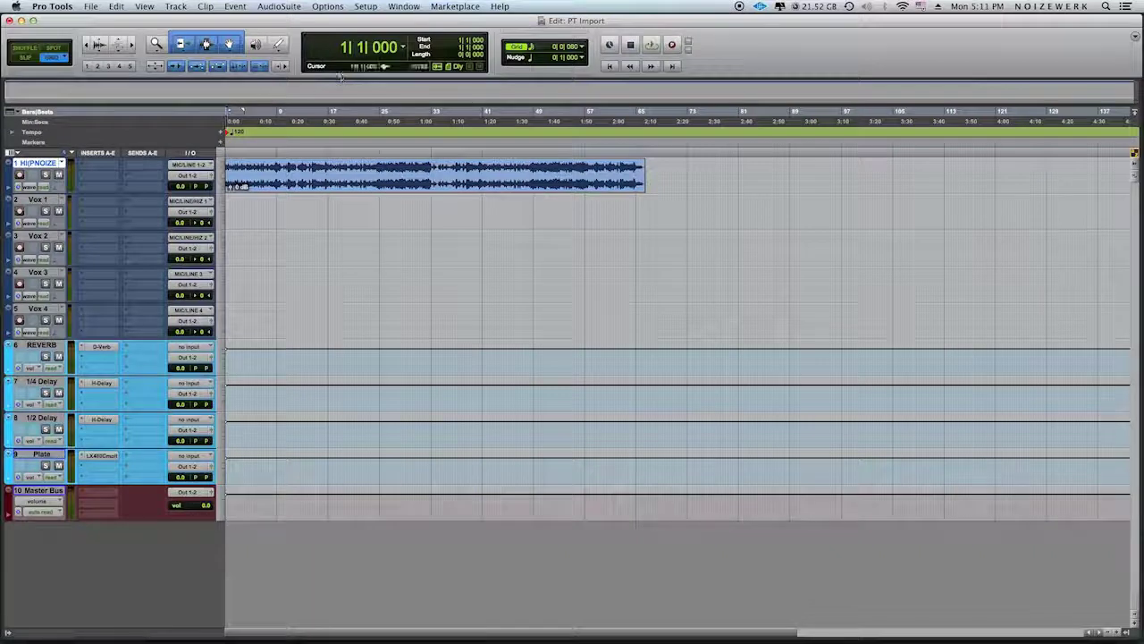
key(space)
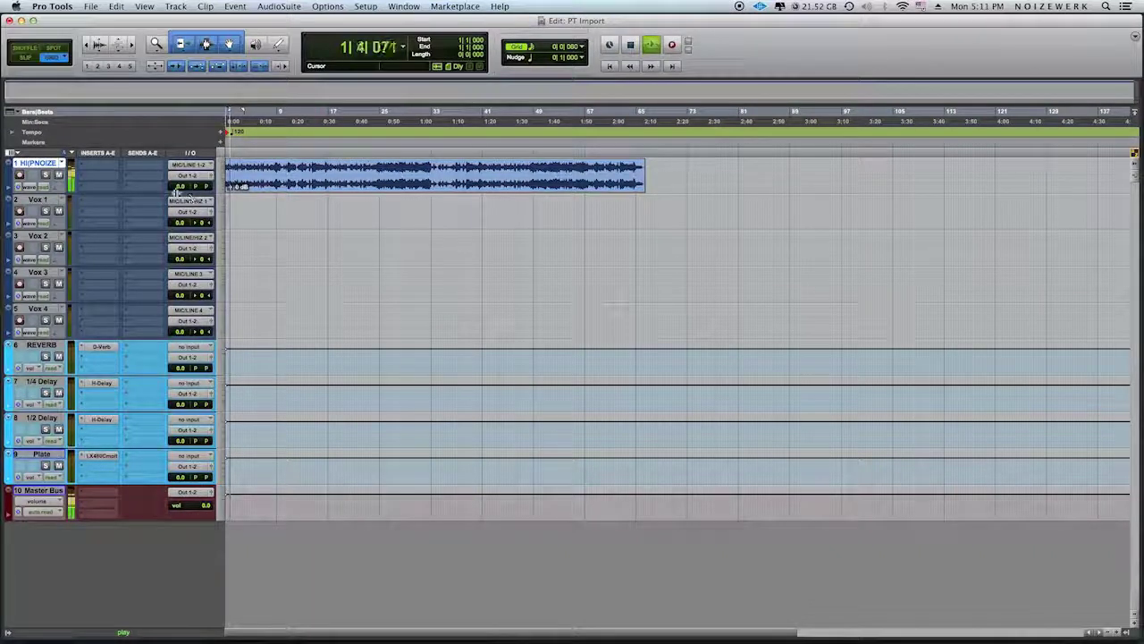
drag(181, 186, 229, 209)
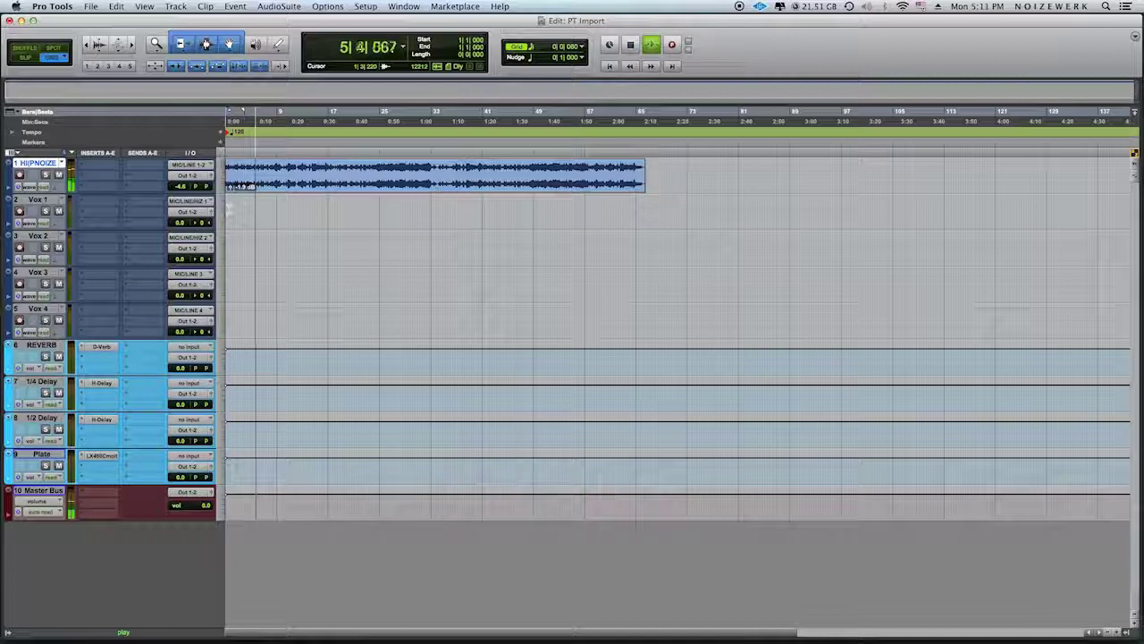